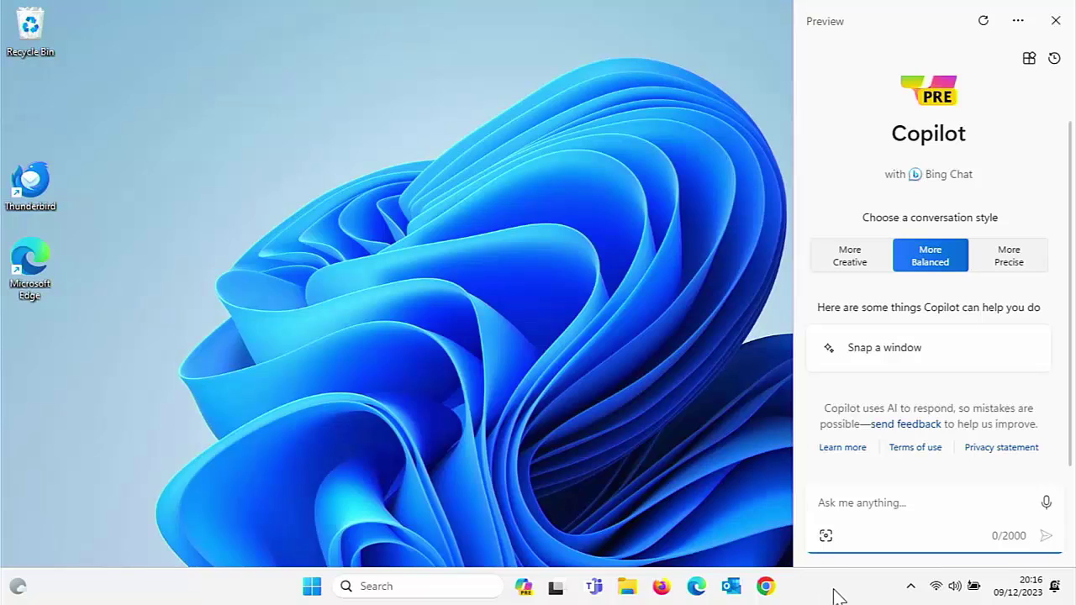
Open the taskbar settings and switch the Copilot (preview) taskbar item off and back on several times.
right_click(833, 596)
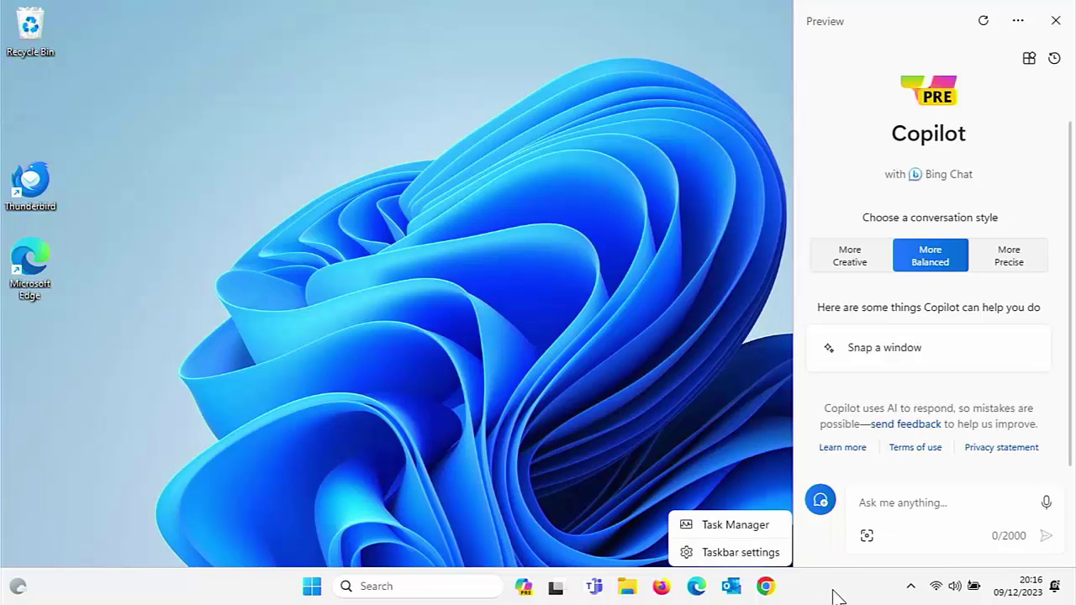
left_click(740, 552)
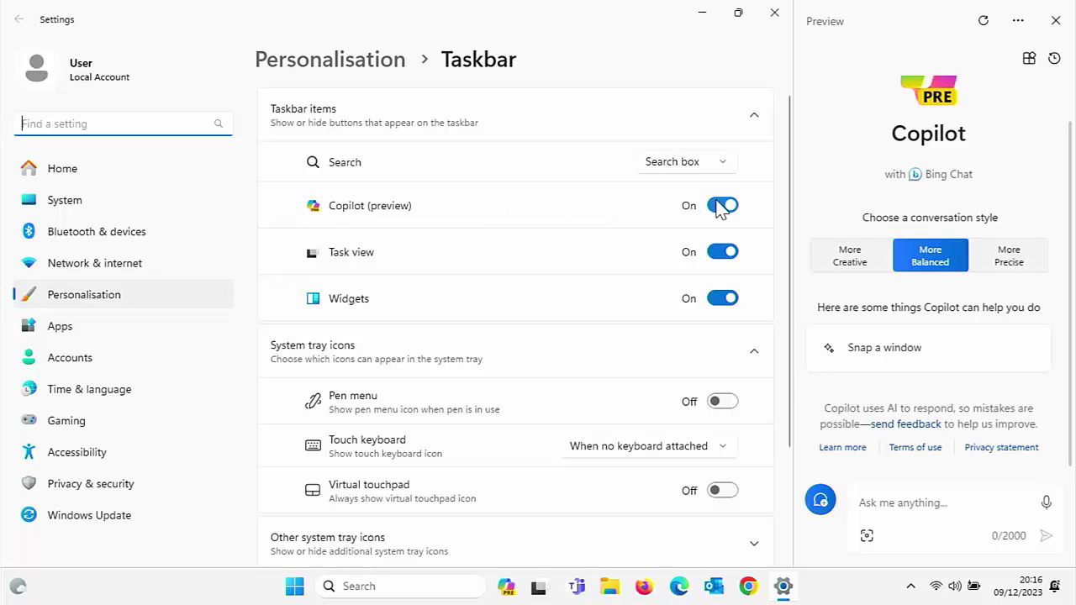
left_click(720, 208)
left_click(720, 208)
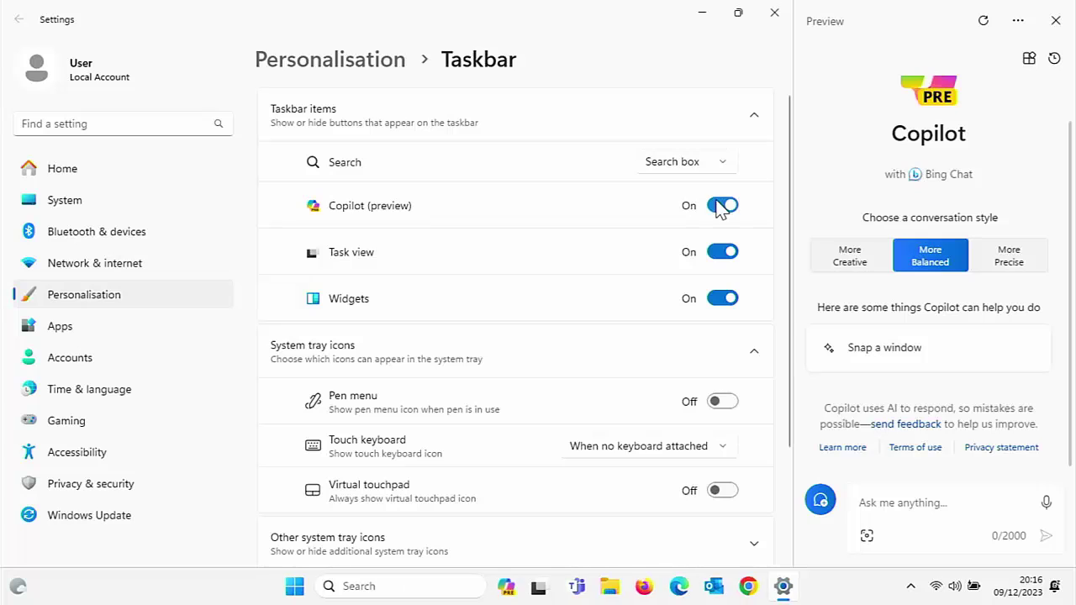
left_click(720, 208)
left_click(721, 209)
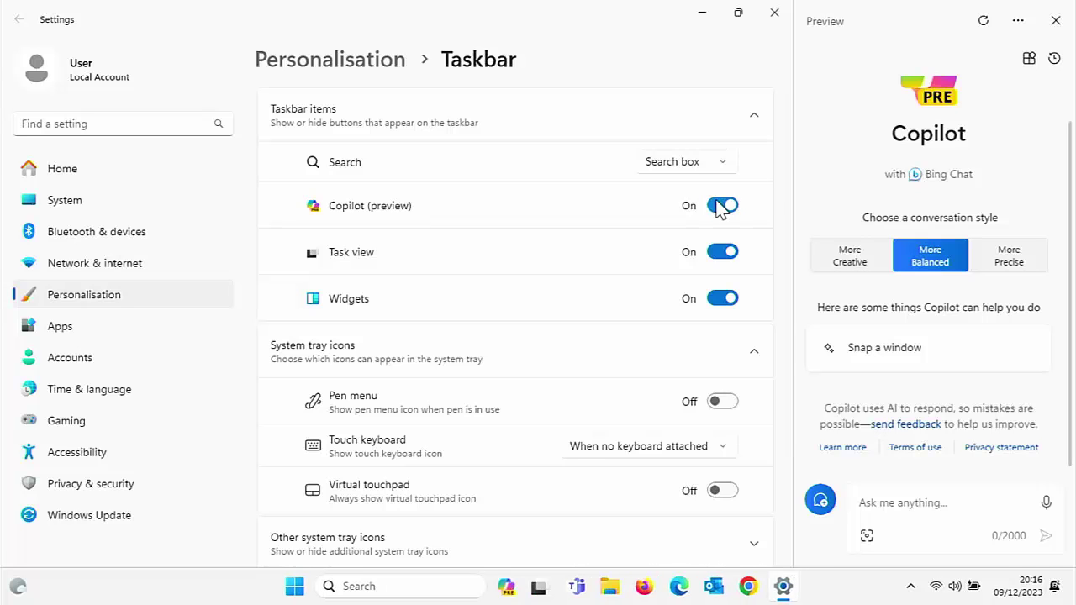
left_click(720, 209)
left_click(720, 209)
left_click(721, 208)
left_click(720, 209)
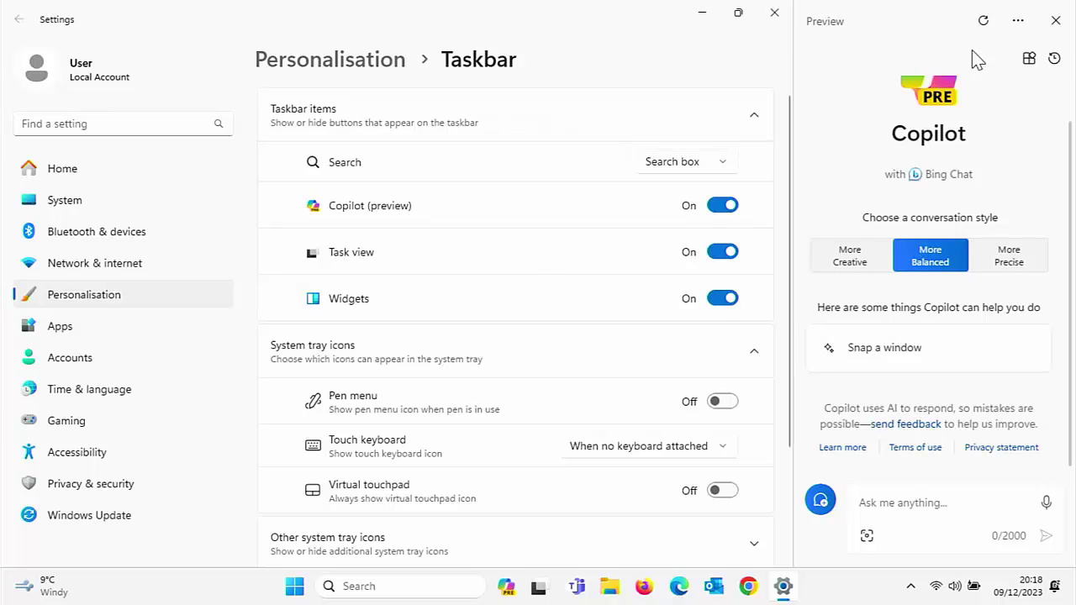
Close the Copilot pane and the Settings window.
left_click(1056, 20)
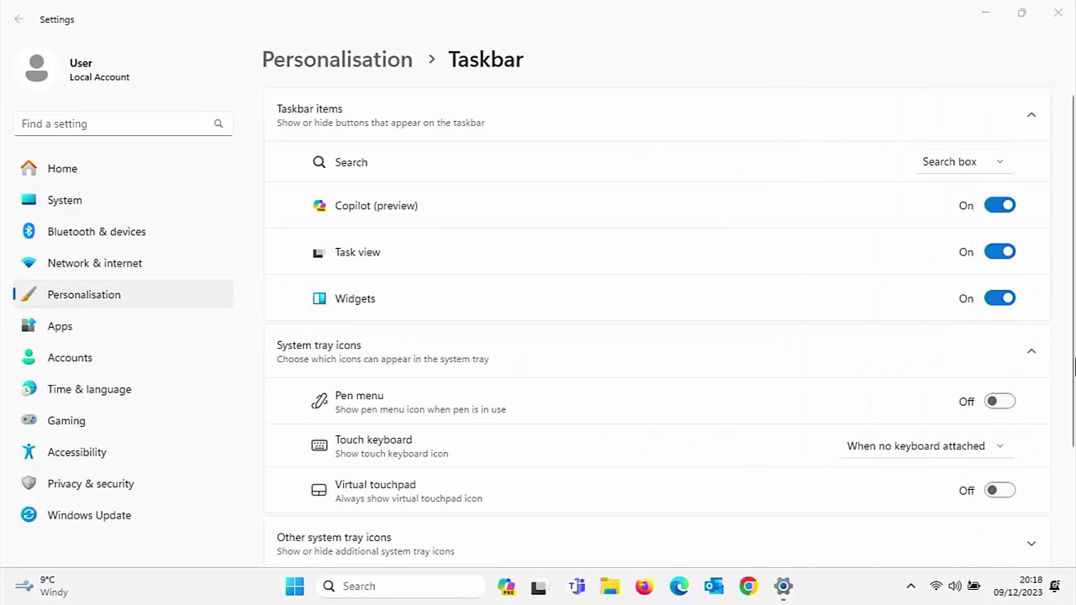
left_click(1058, 13)
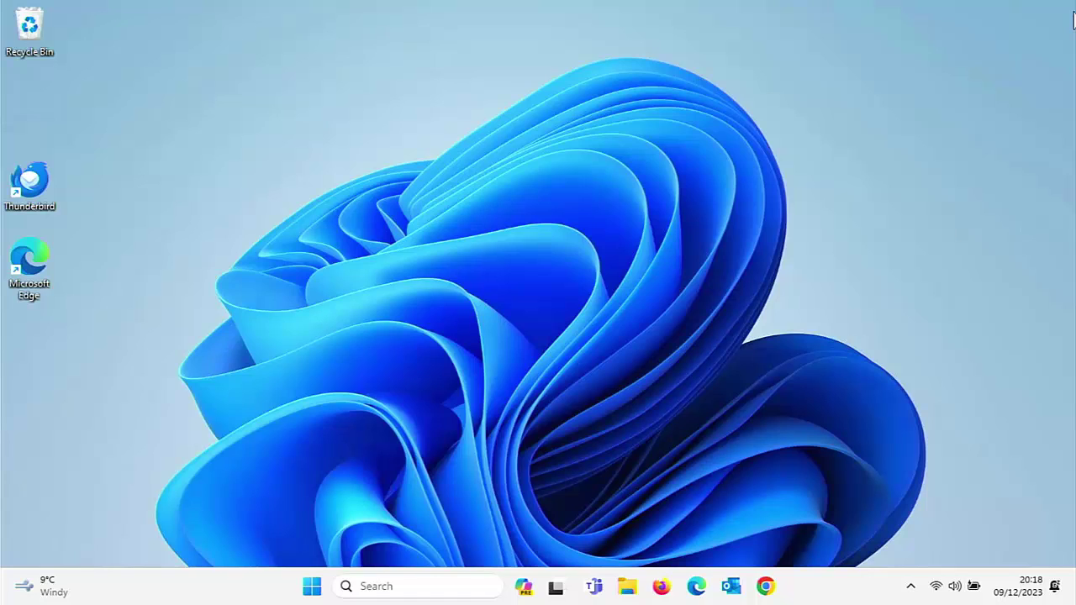
Search for regedit, launch the Registry Editor and allow it to make changes to the device.
left_click(319, 586)
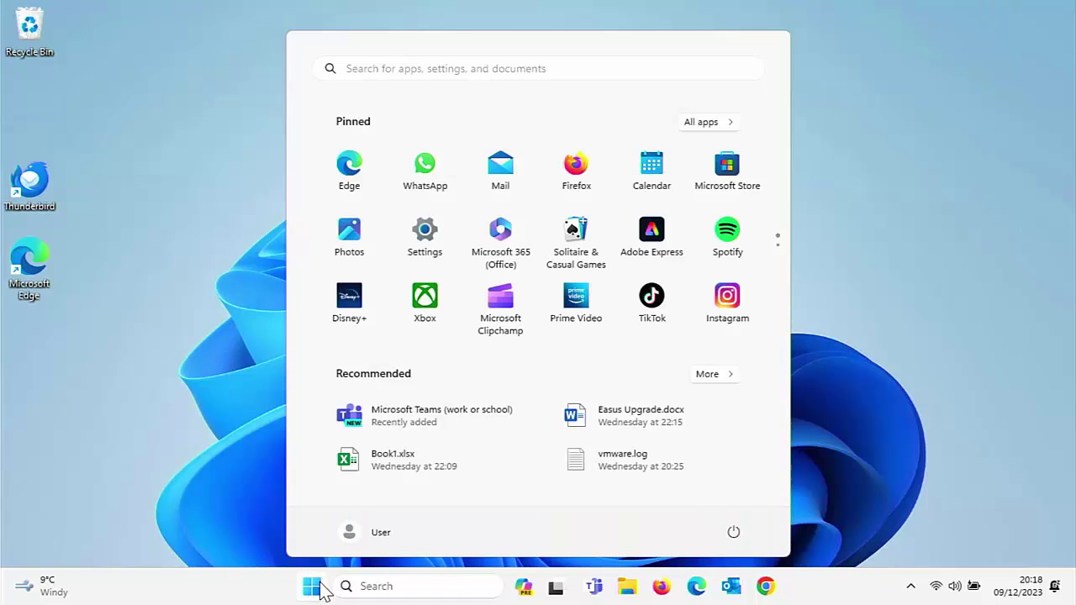
type("rege")
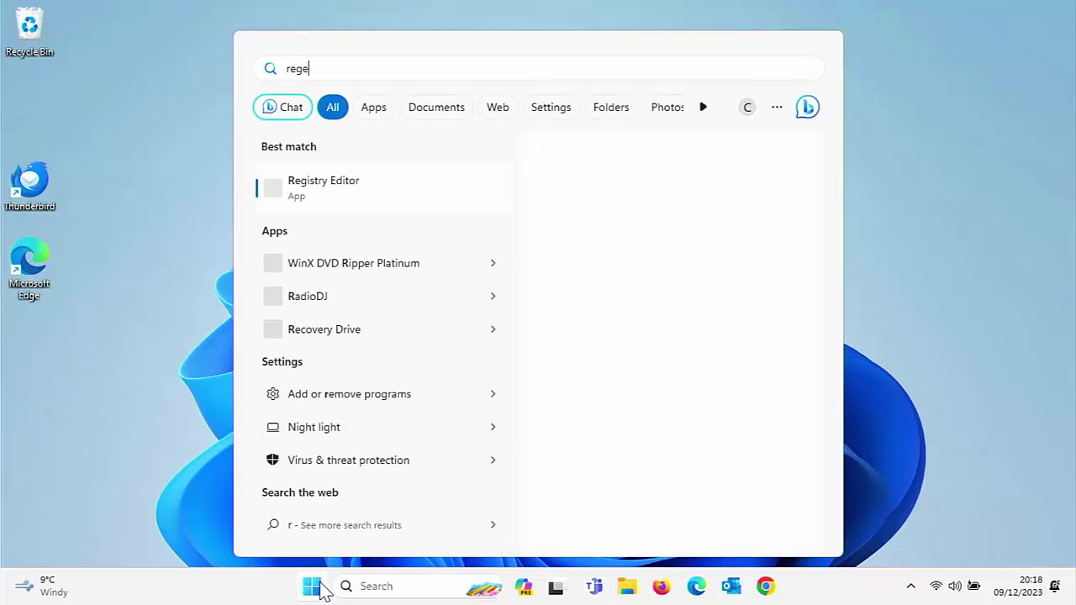
type("dit")
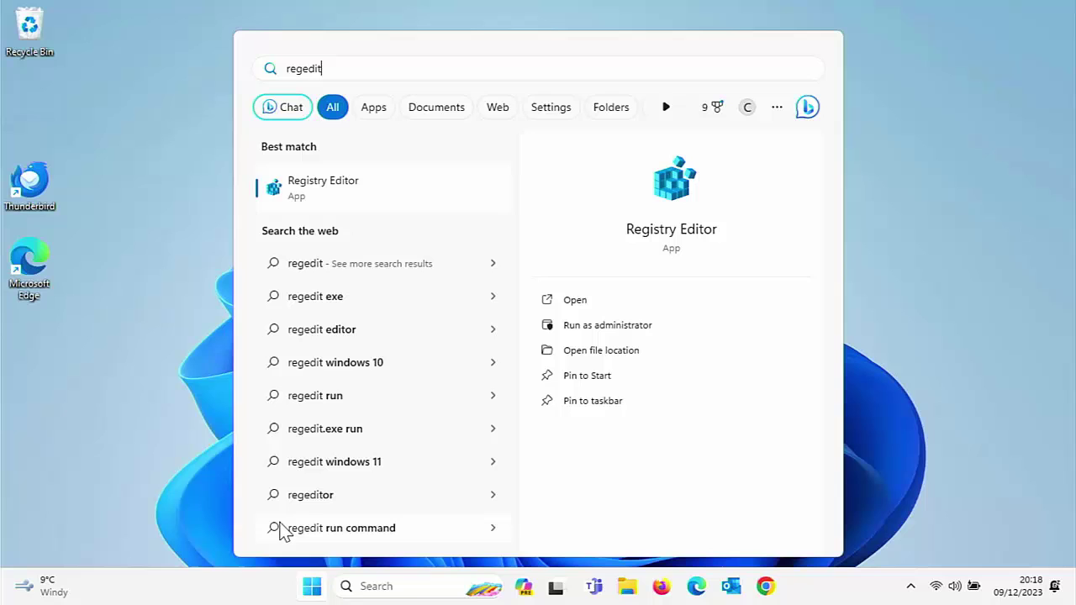
left_click(300, 186)
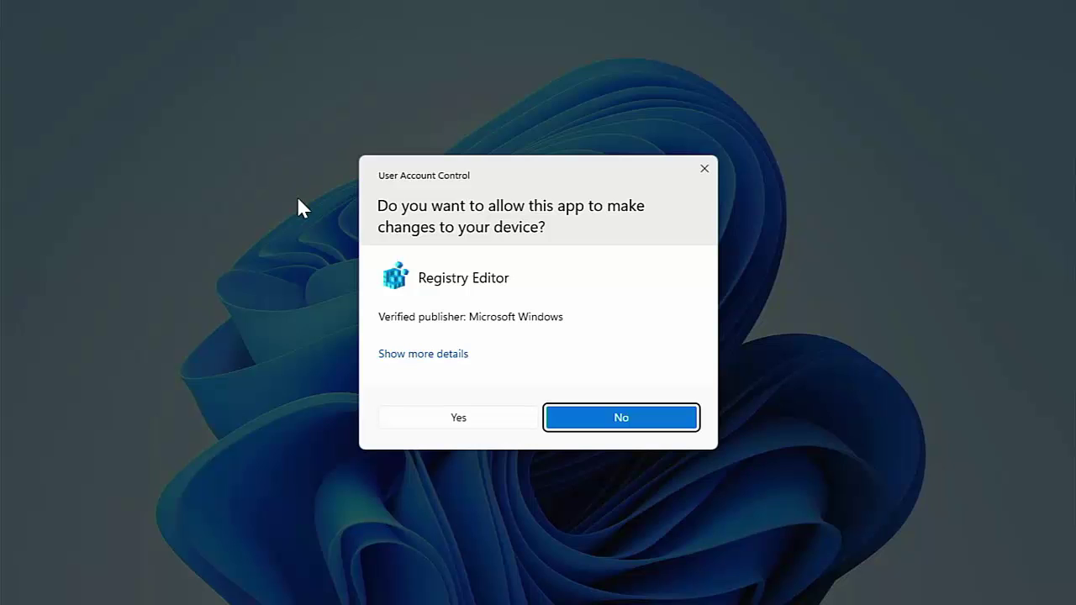
left_click(478, 427)
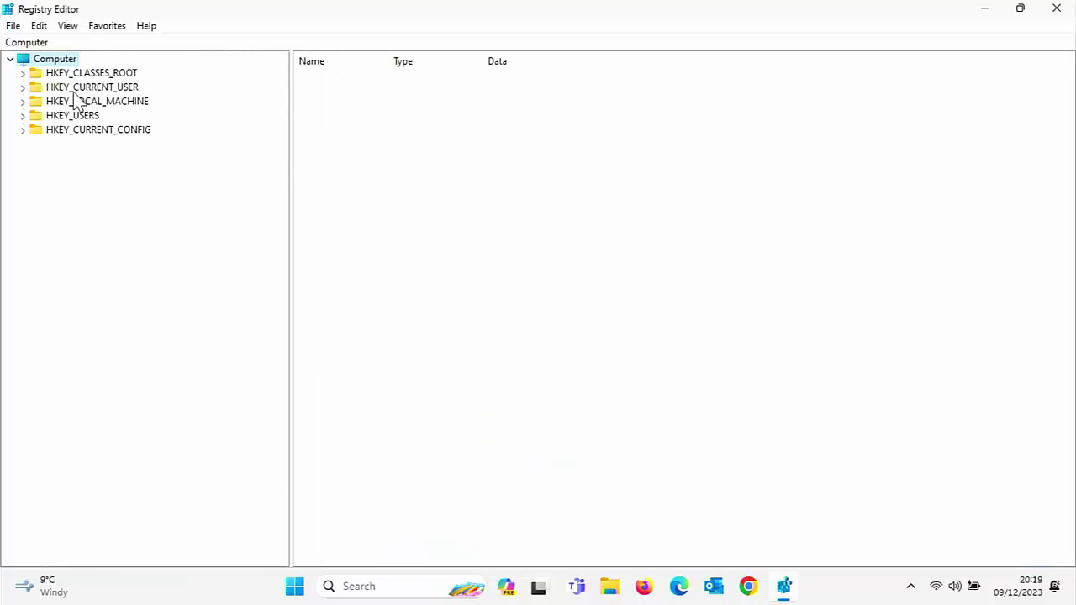
Expand the registry tree down to HKEY_CURRENT_USER\Software\Policies\Microsoft\Windows.
left_click(22, 88)
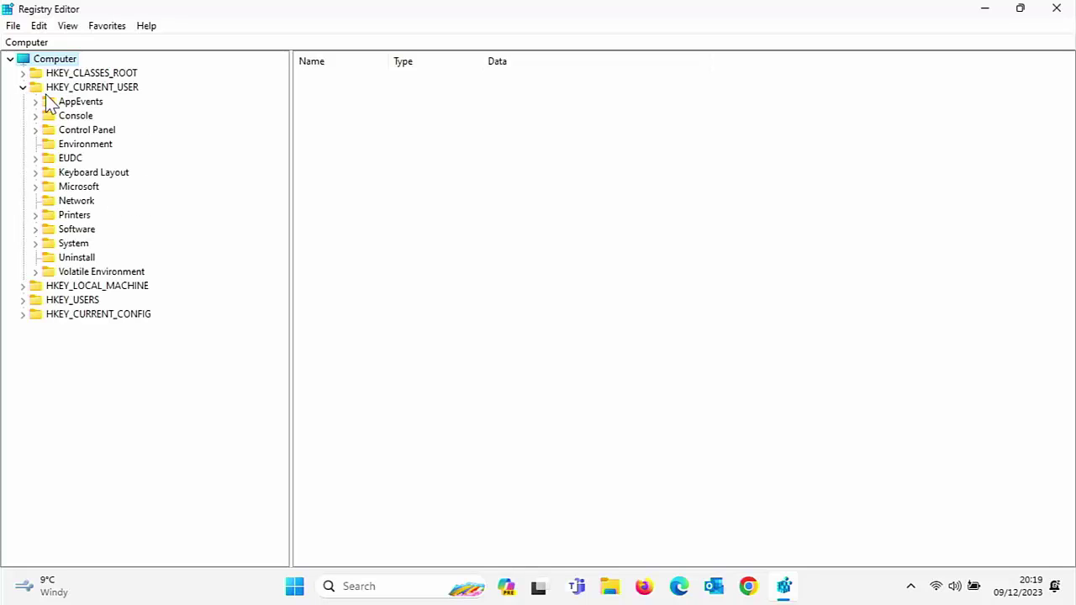
left_click(34, 231)
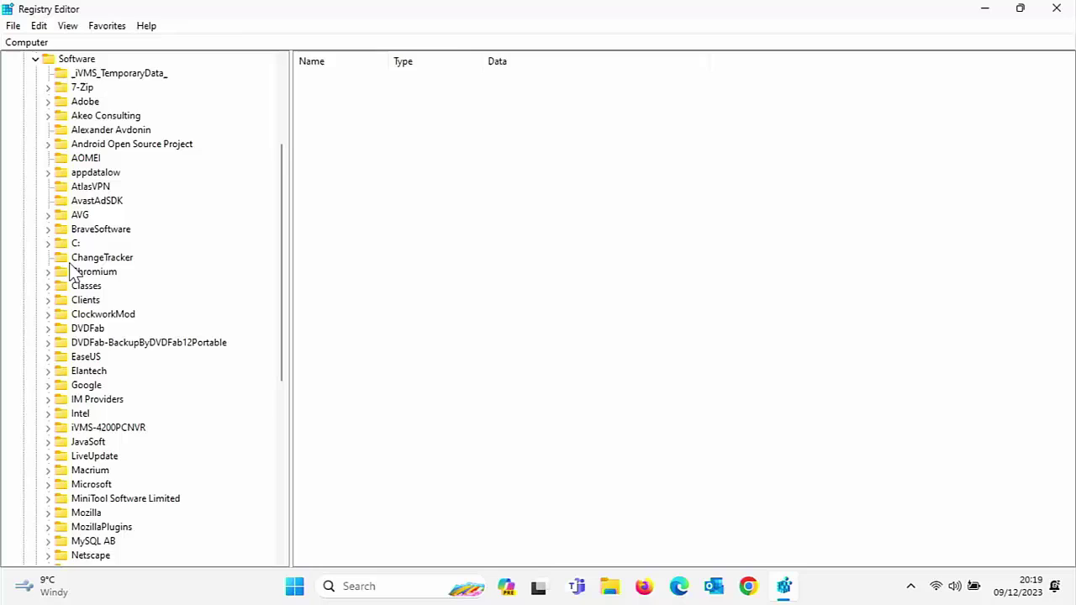
scroll(74, 271, "down", 8)
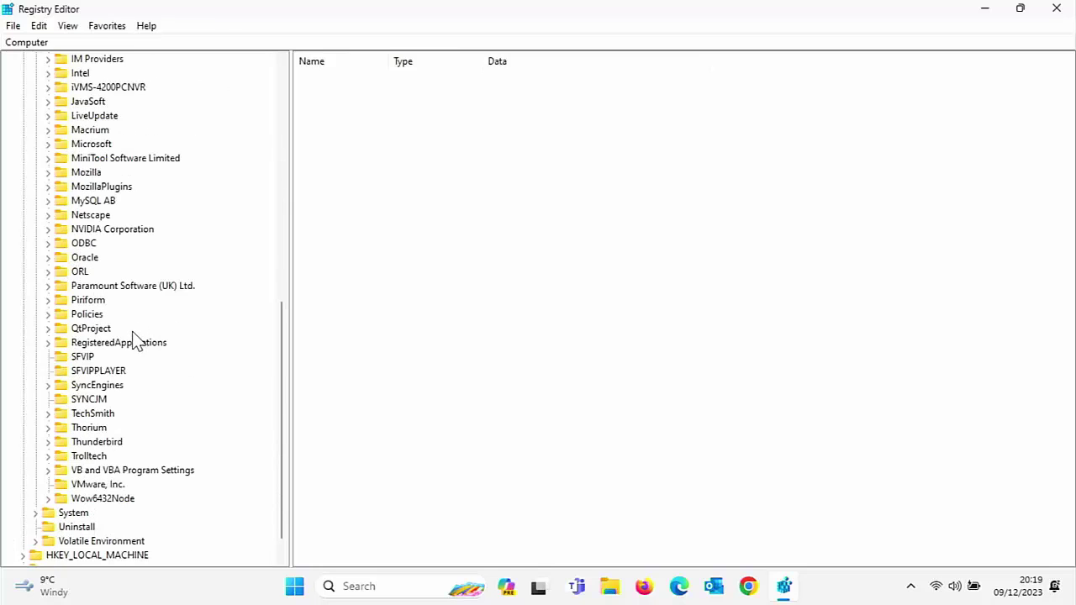
left_click(48, 314)
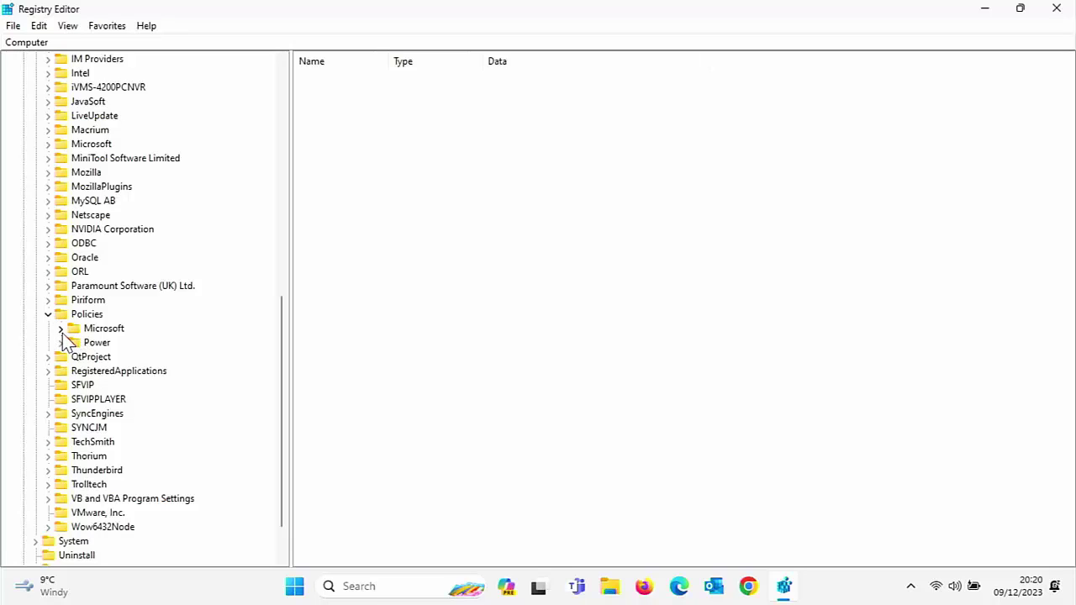
left_click(61, 328)
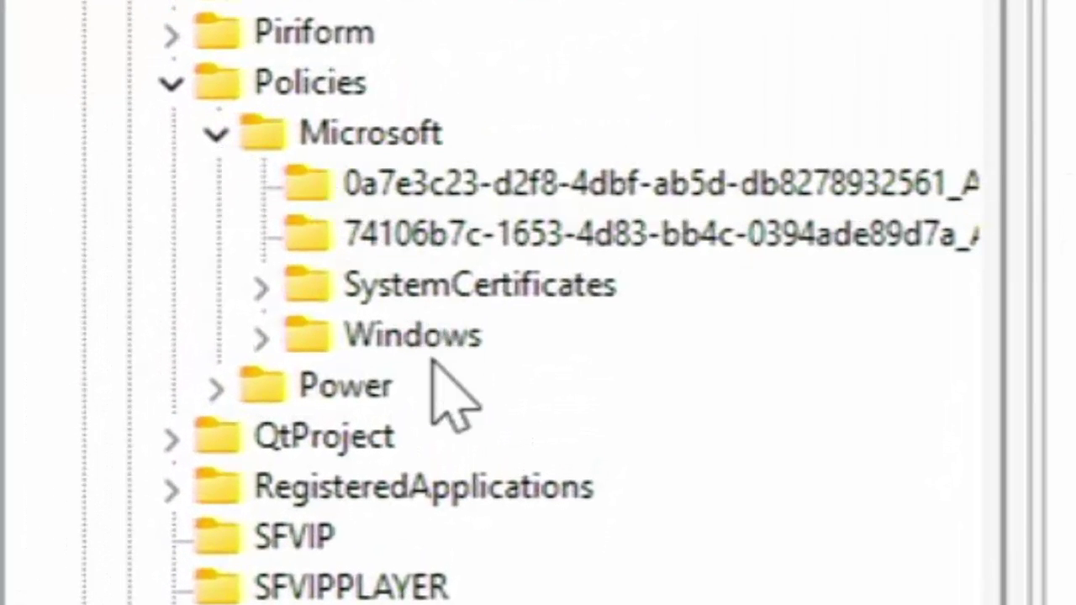
left_click(263, 340)
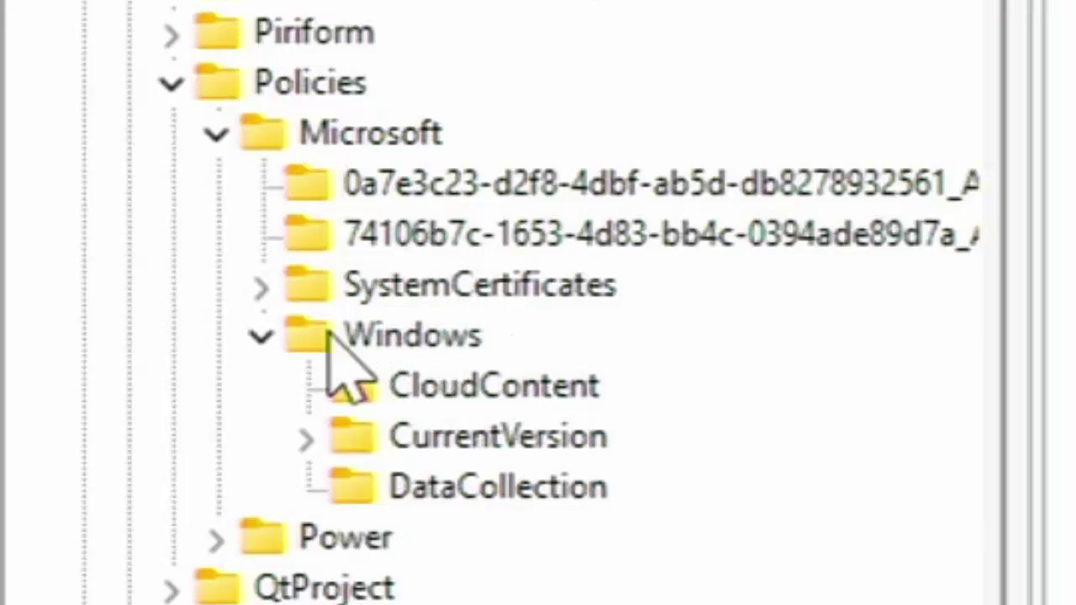
Create a new key named WindowsCopilot under the Windows key in Policies\Microsoft.
right_click(413, 340)
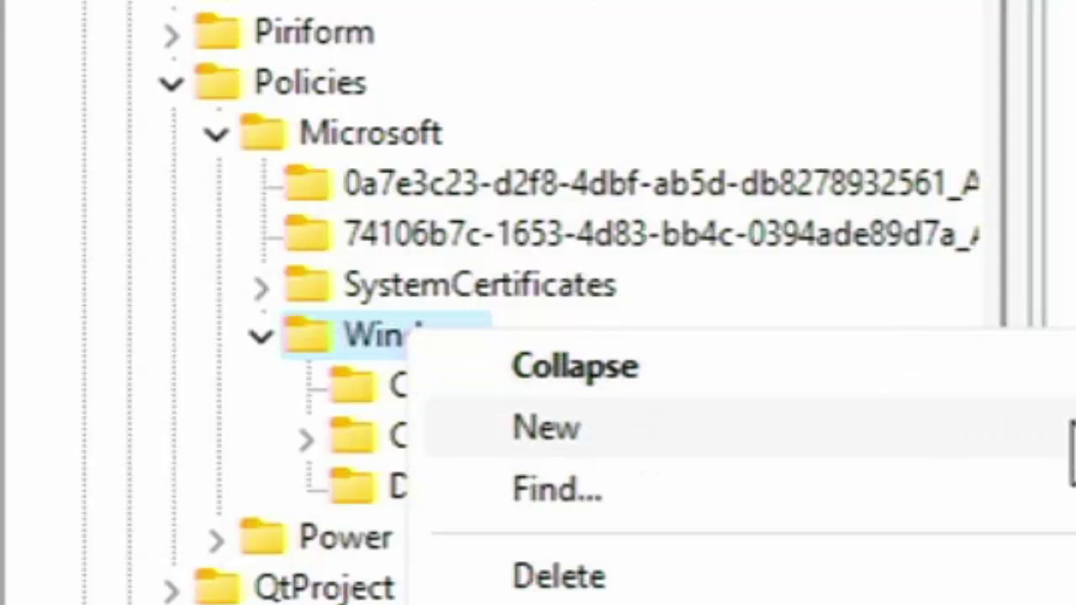
key("Right")
key("Return")
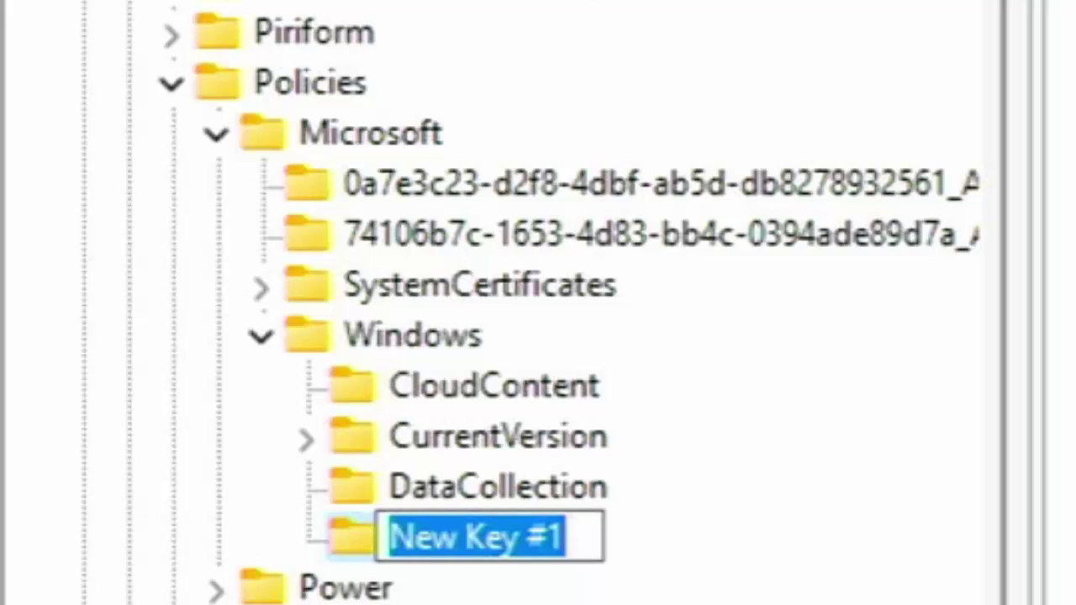
type("Windows")
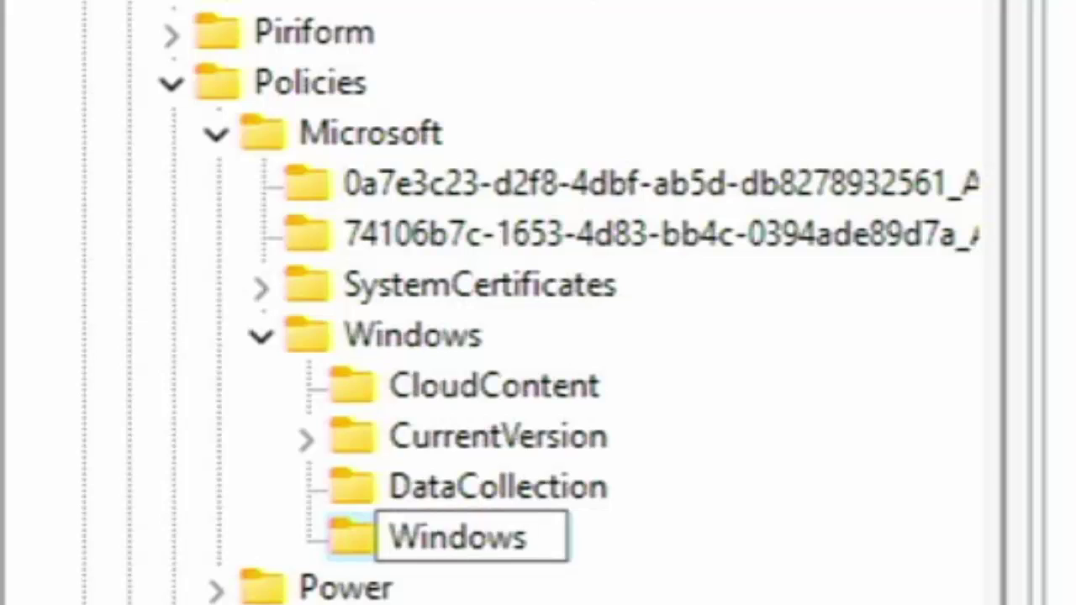
type("Copil")
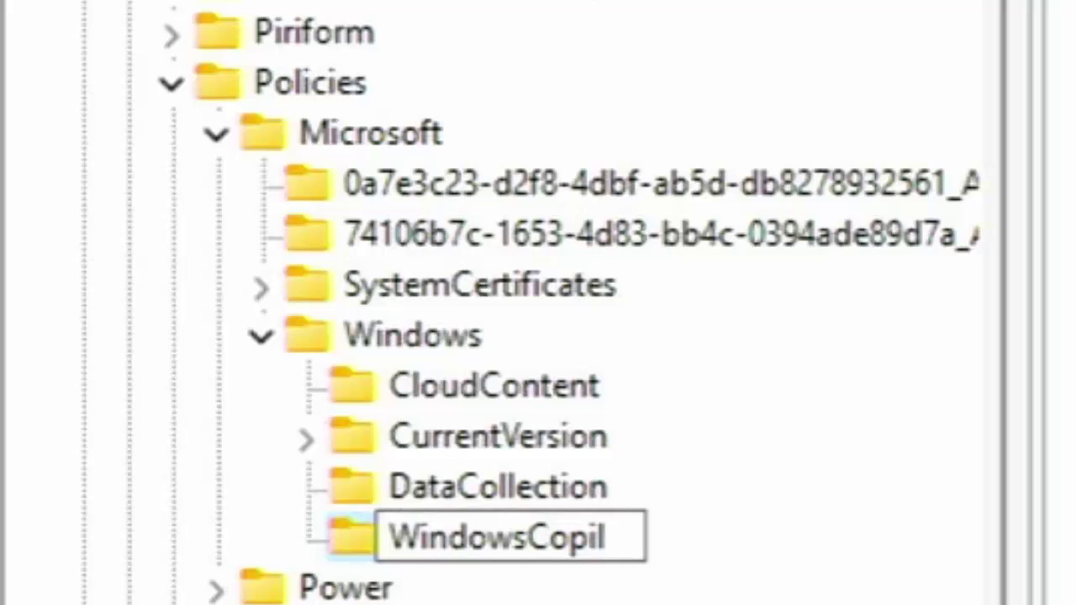
type("ot")
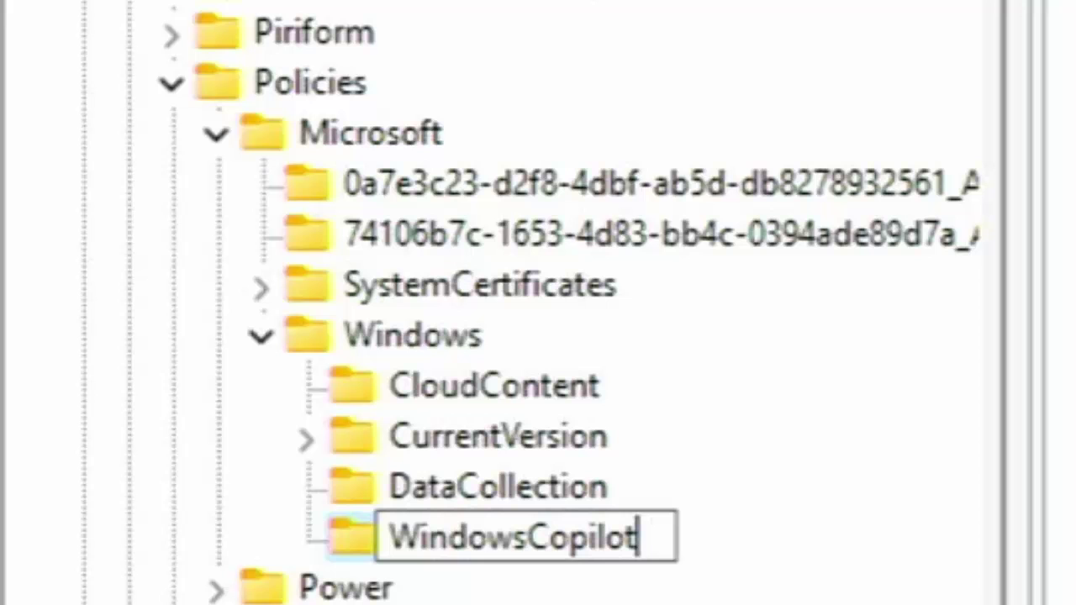
key("Return")
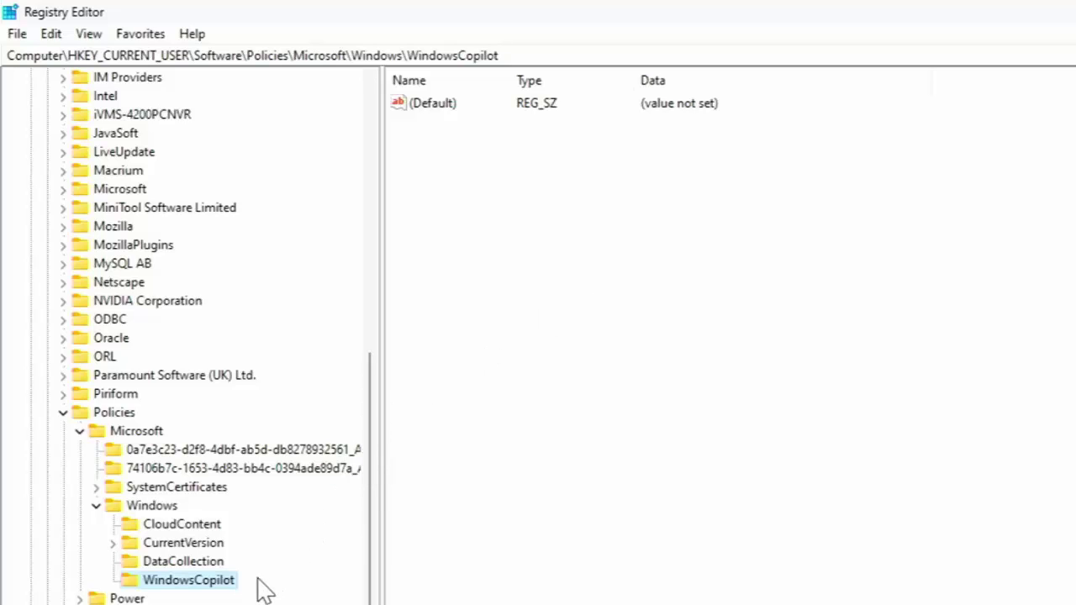
Add a DWORD (32-bit) value named TurnOffWindowsCopilot to the WindowsCopilot key.
right_click(210, 593)
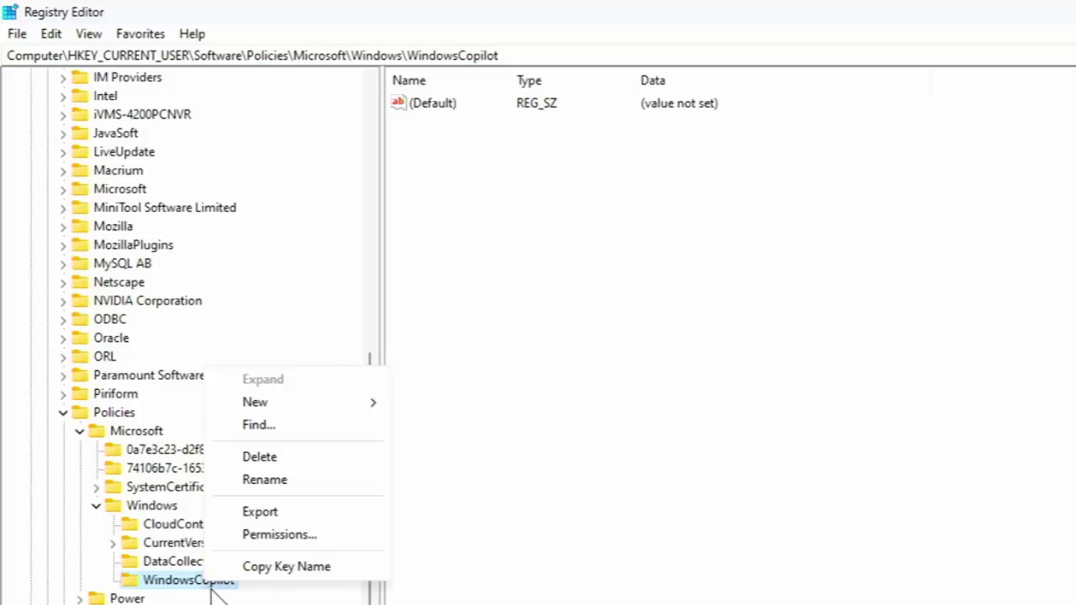
mouse_move(290, 415)
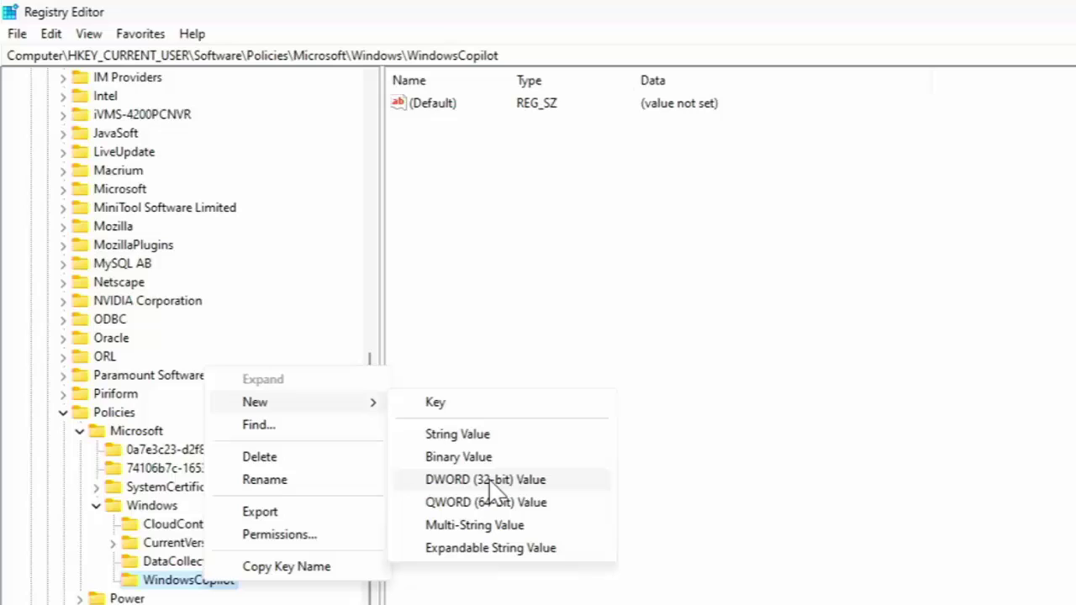
left_click(554, 481)
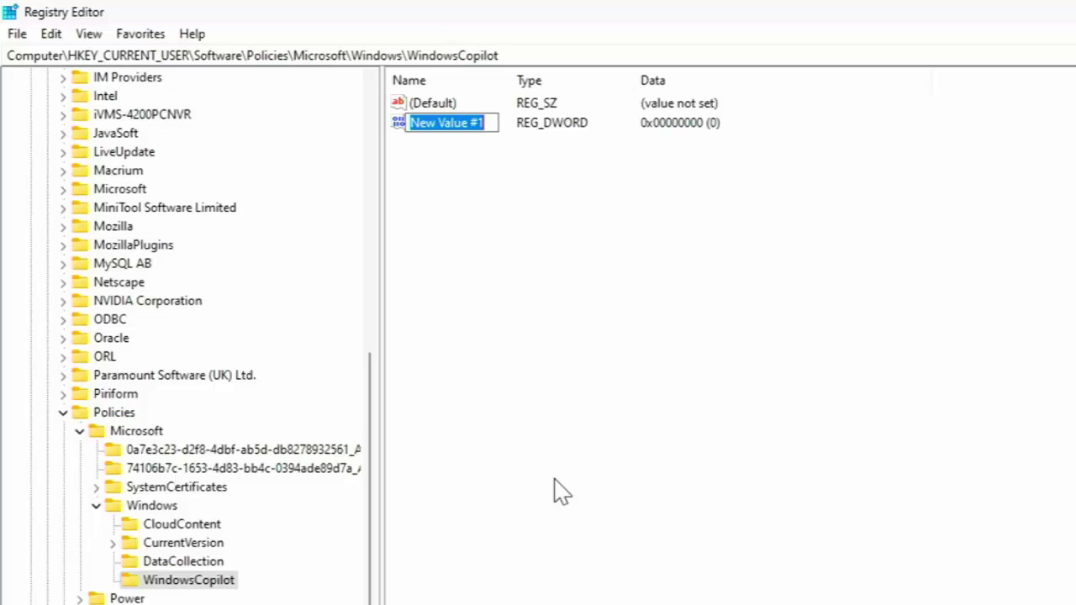
type("T")
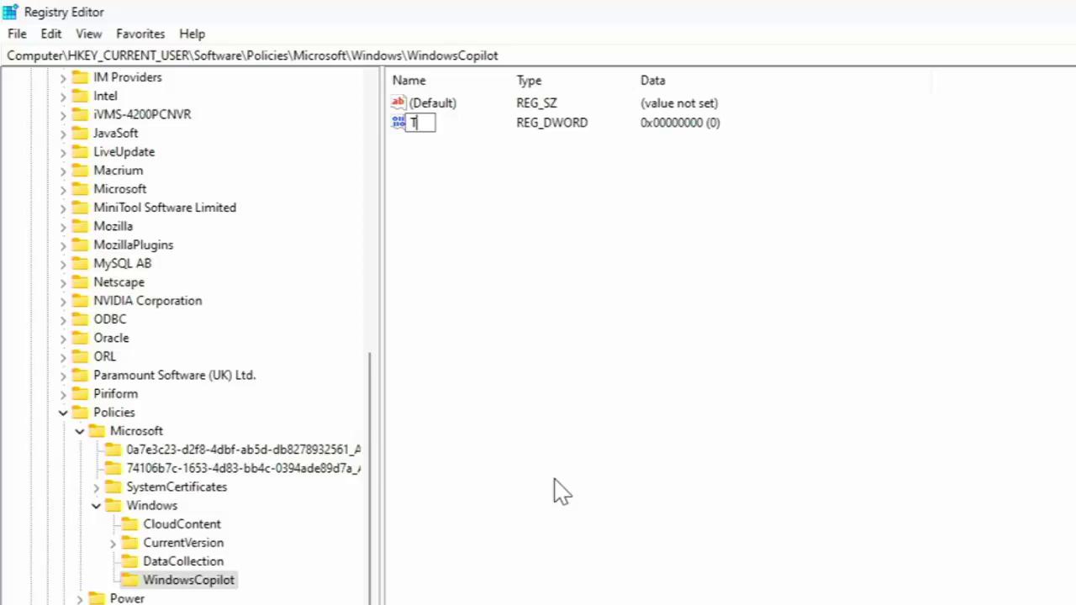
type("urnOffWindo")
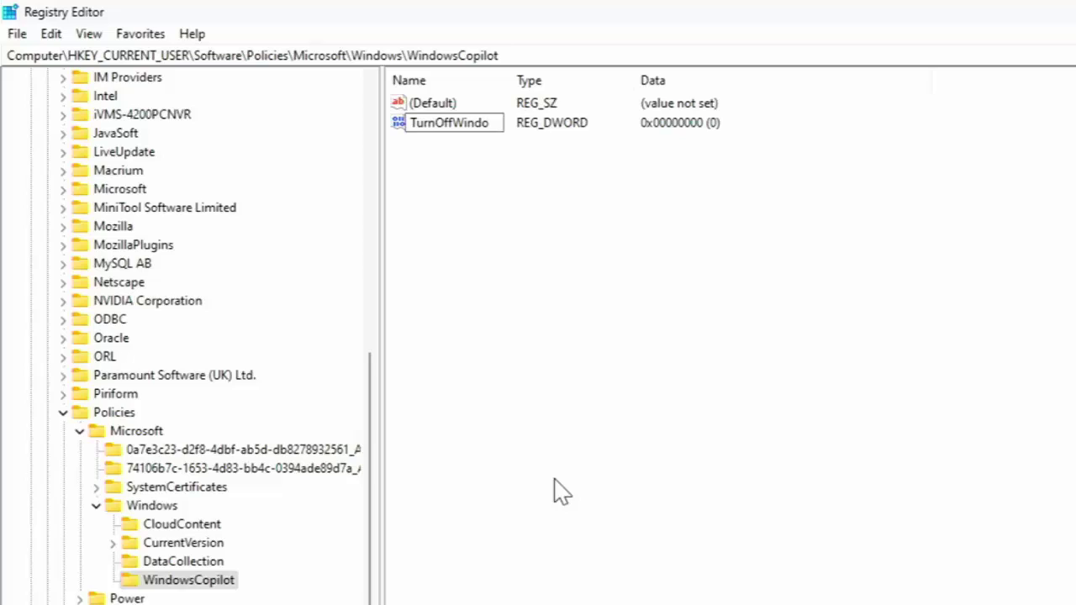
type("wsCopilot")
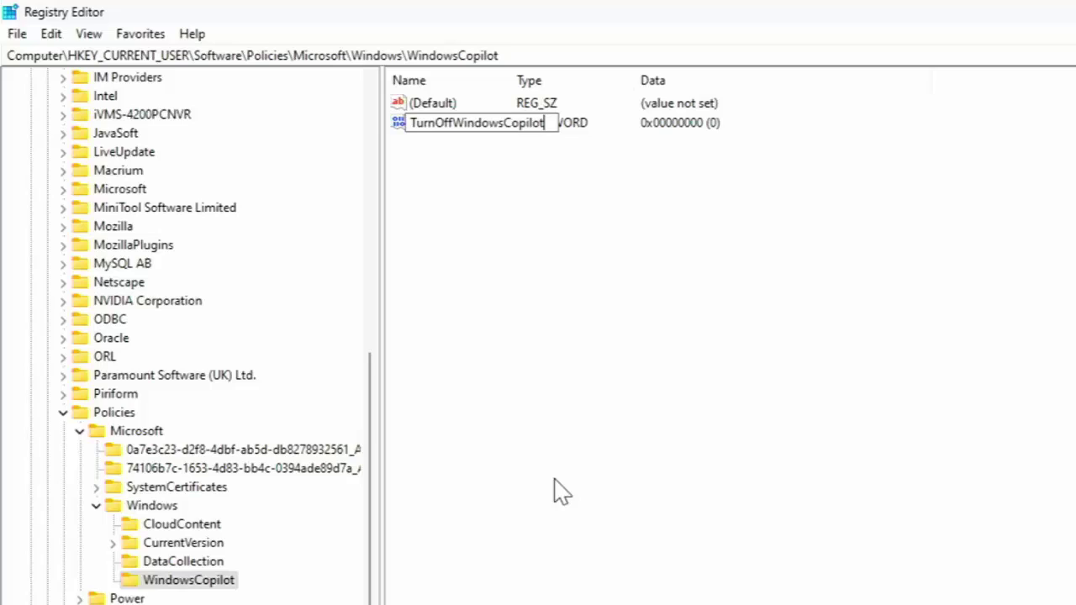
key("Return")
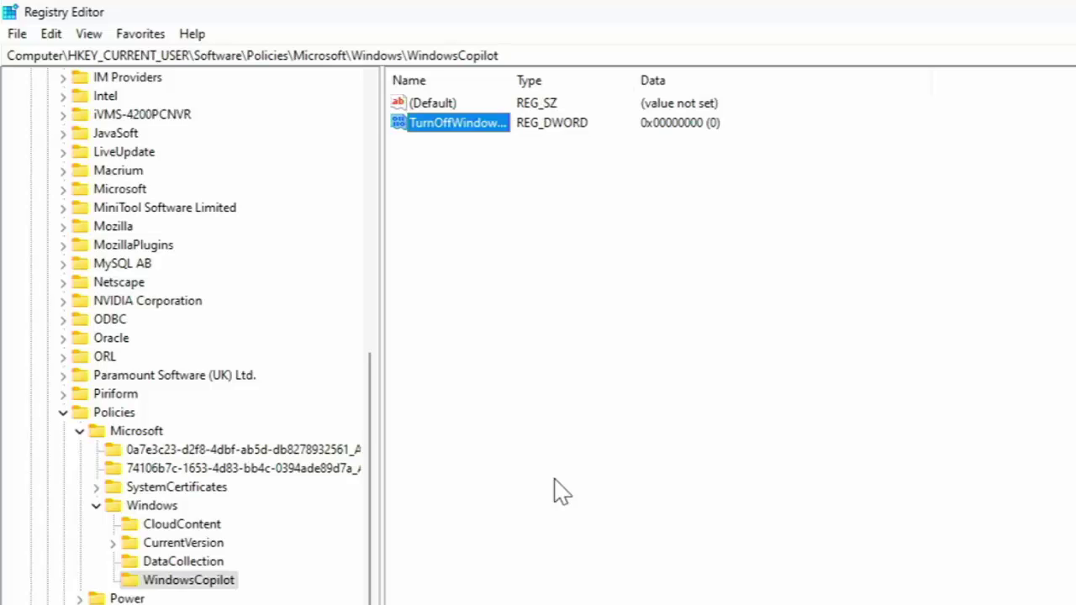
Set the value data of TurnOffWindowsCopilot to 1 with hexadecimal base.
double_click(452, 133)
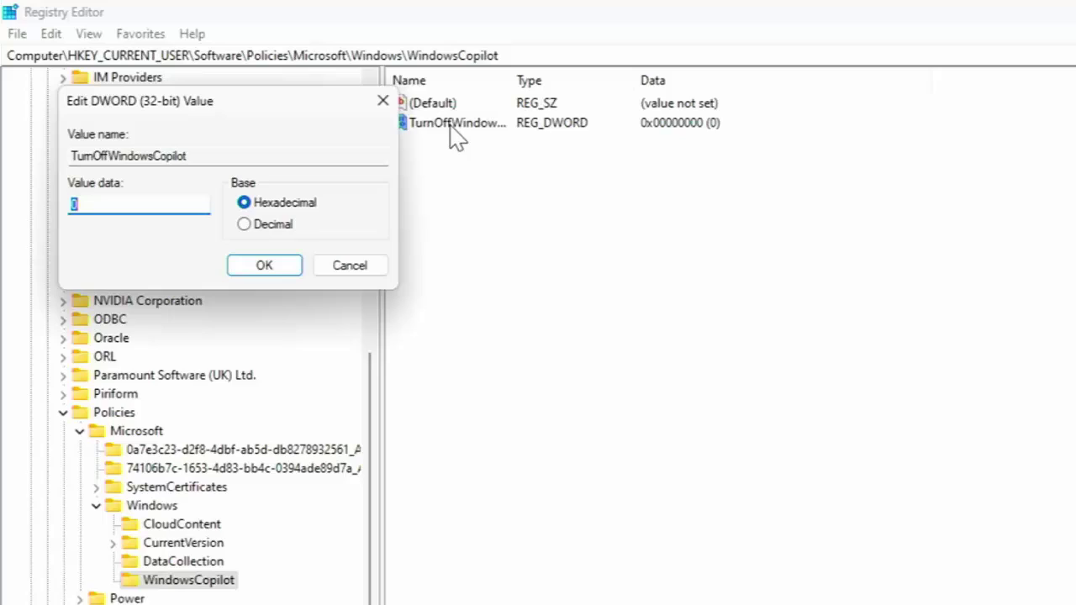
type("1")
left_click(243, 203)
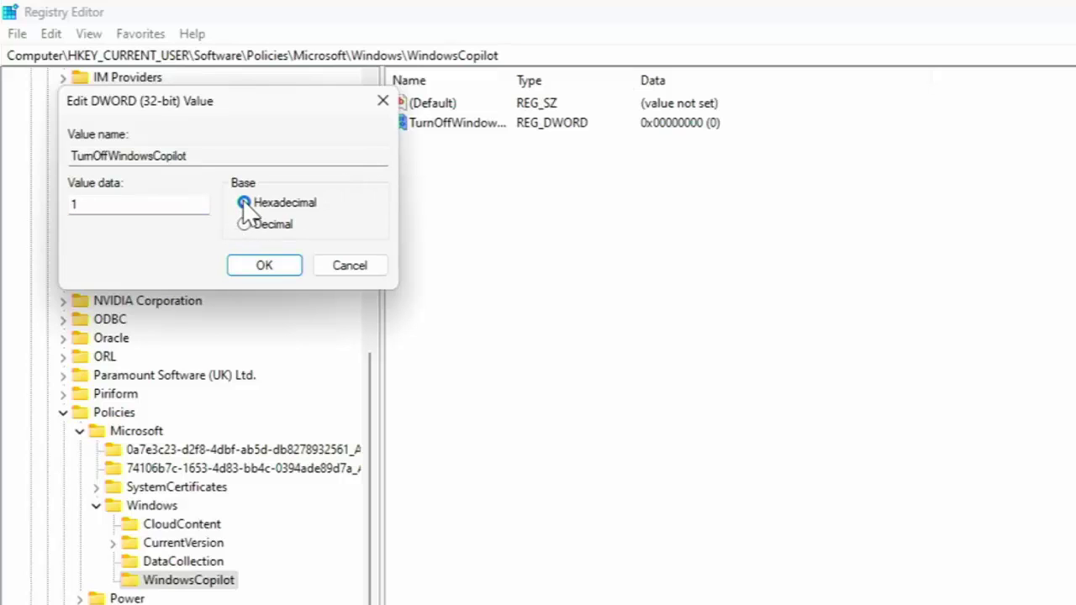
left_click(279, 269)
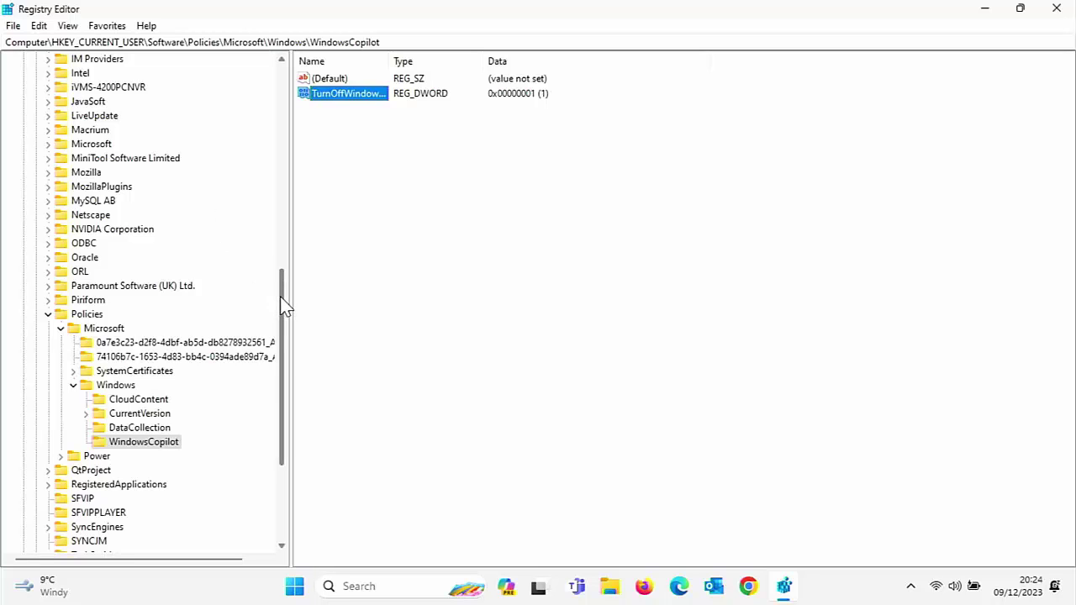
left_click_drag(280, 296, 270, 63)
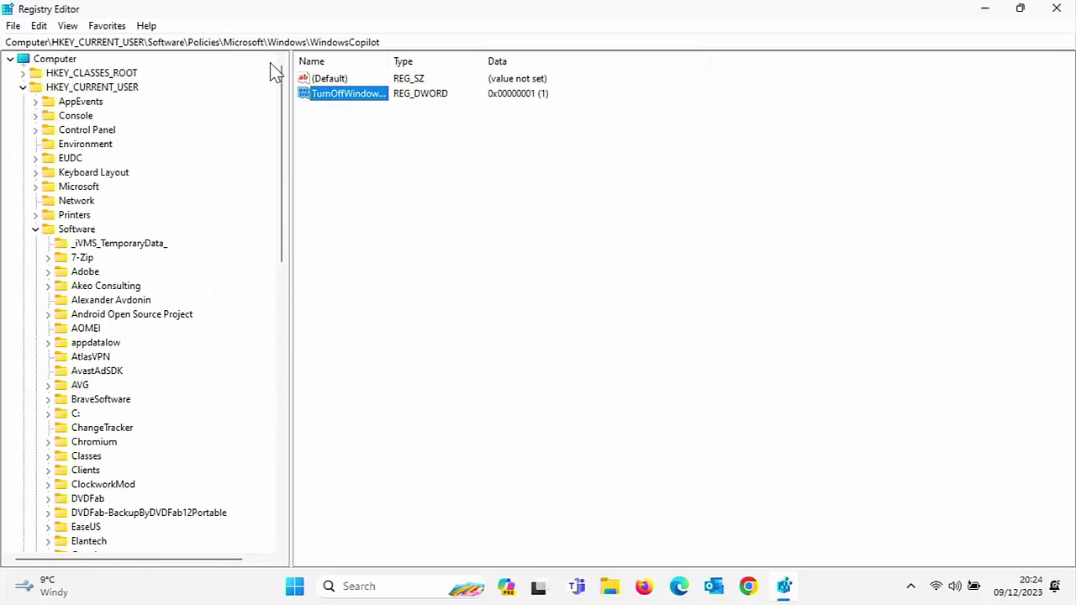
Collapse HKEY_CURRENT_USER and expand the registry tree down to HKEY_LOCAL_MACHINE\SOFTWARE\Policies\Microsoft\Windows.
left_click(35, 228)
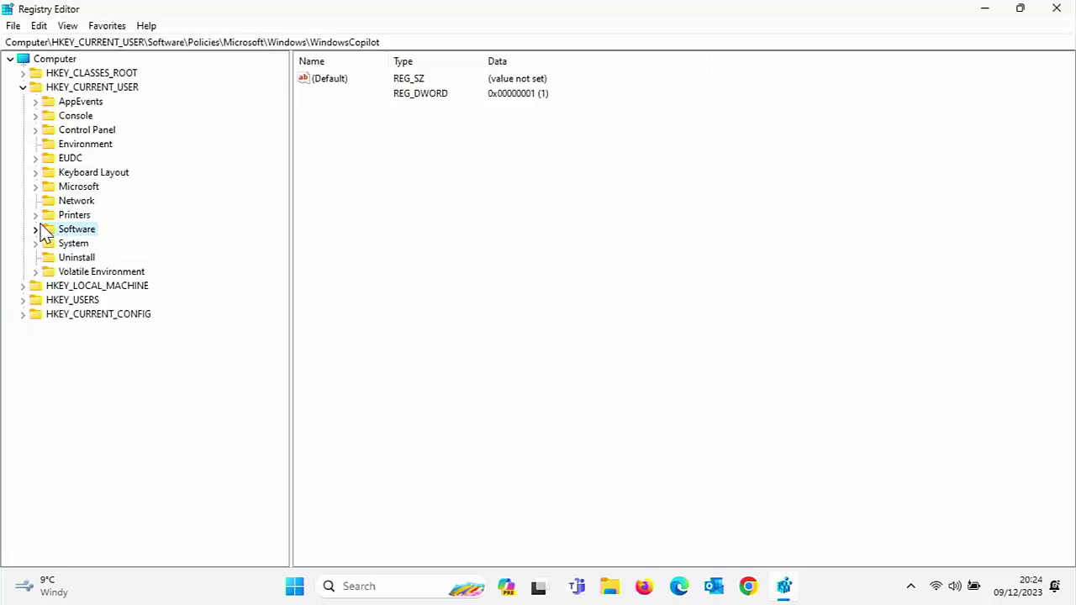
left_click(23, 86)
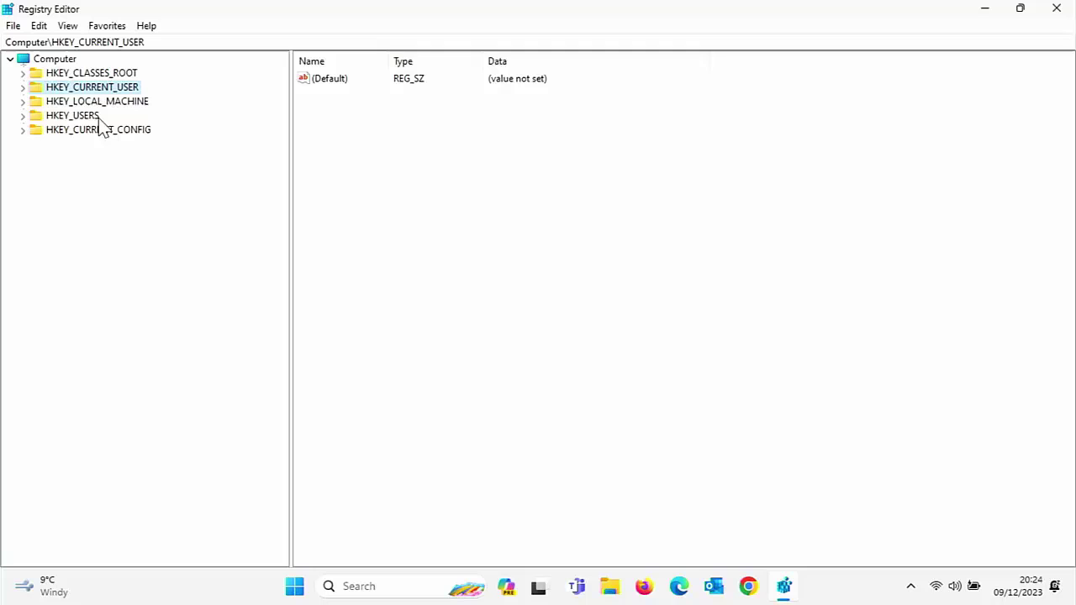
left_click(23, 102)
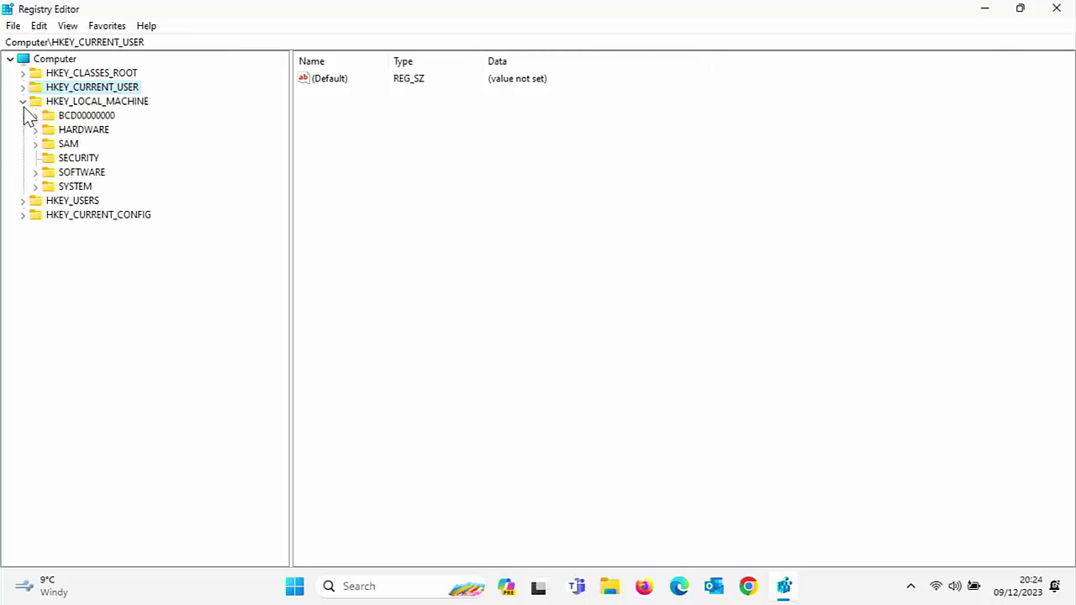
left_click(37, 172)
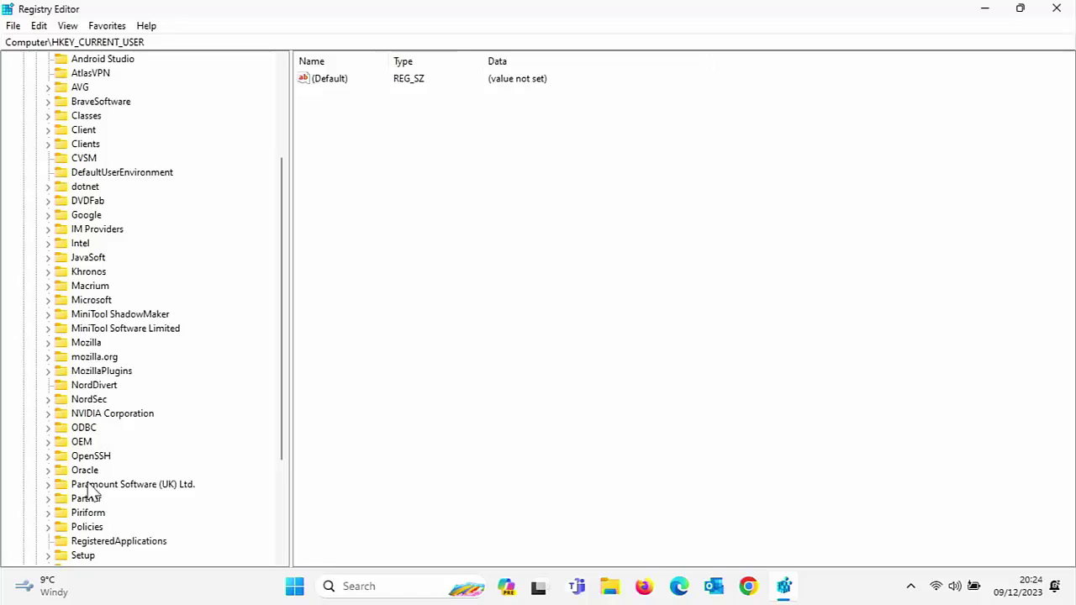
left_click(49, 527)
scroll(60, 542, "down", 1)
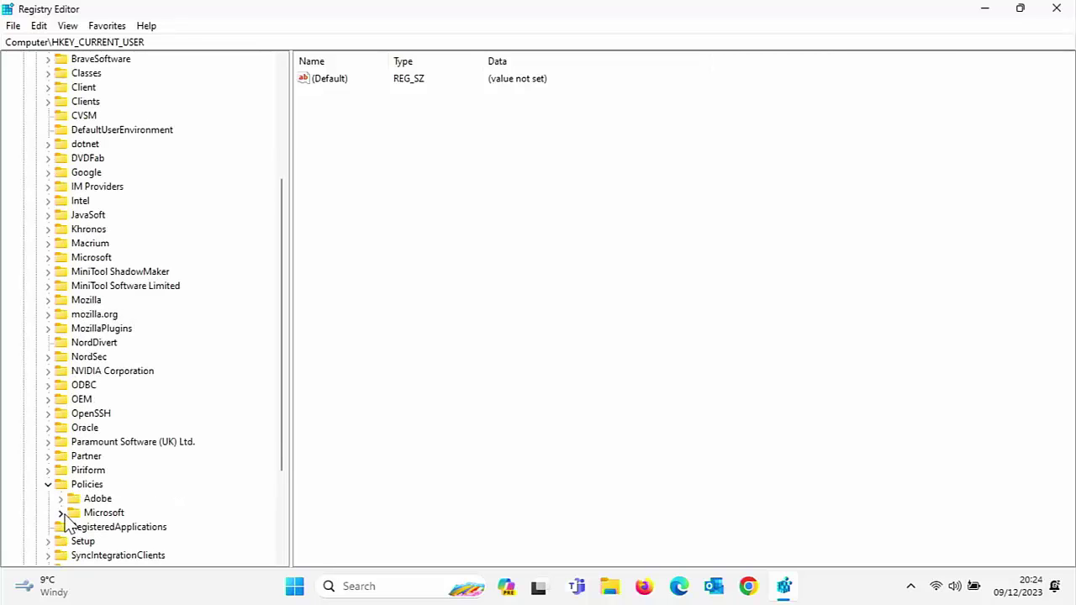
left_click(61, 512)
scroll(118, 505, "down", 1)
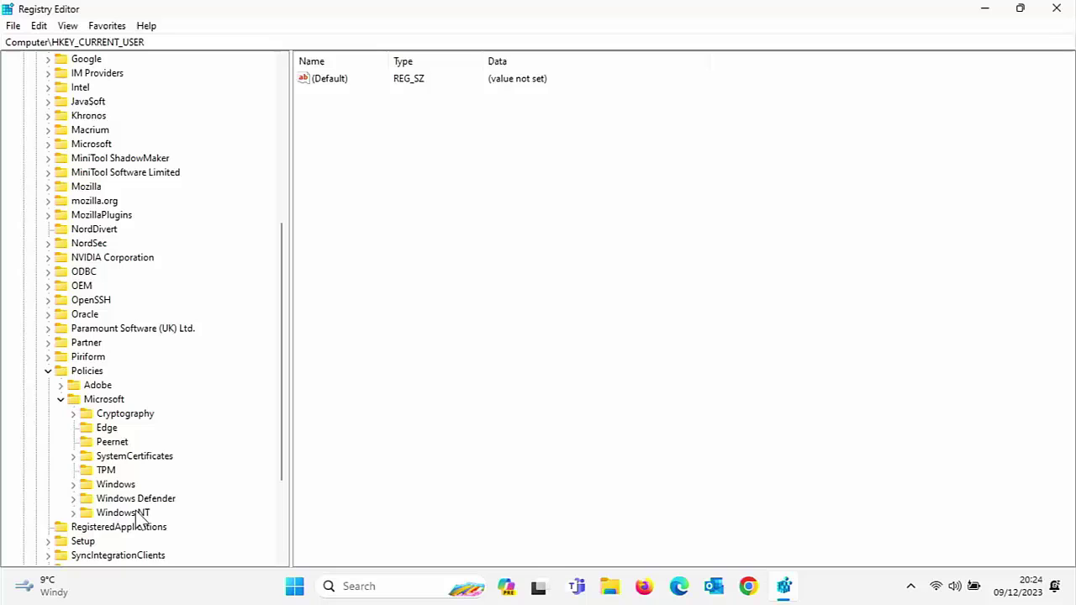
left_click(76, 485)
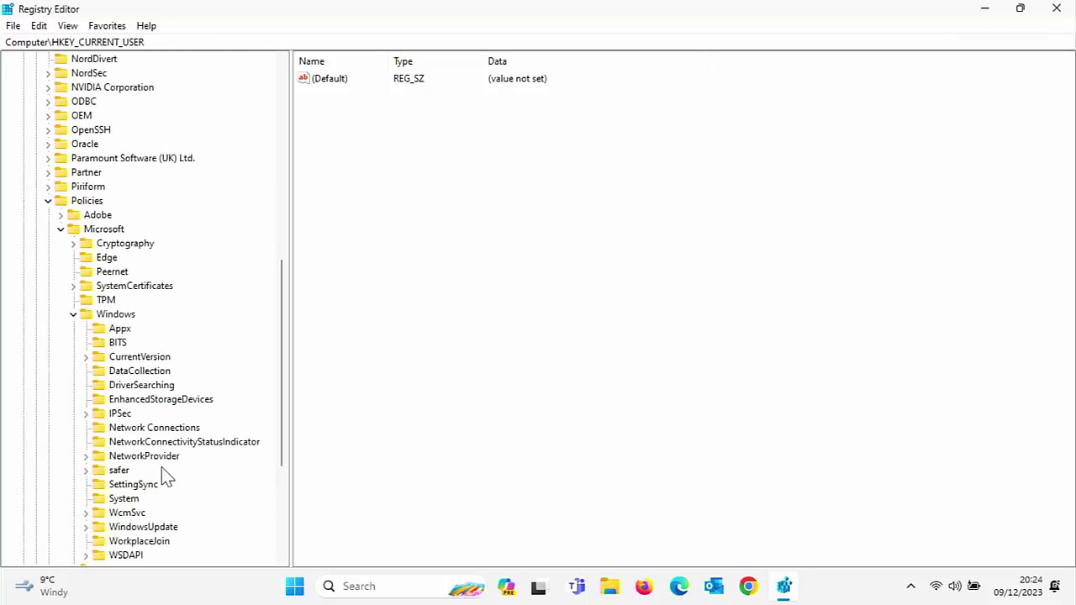
scroll(165, 476, "down", 1)
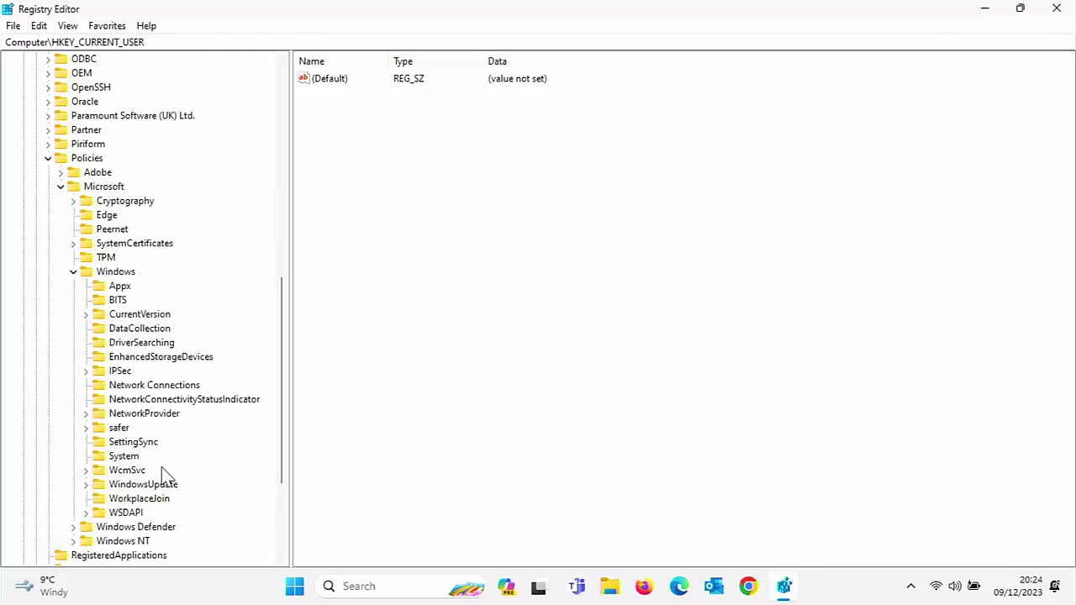
Create a new key named WindowsCopilot under the Windows key in HKEY_LOCAL_MACHINE\SOFTWARE\Policies\Microsoft.
right_click(126, 274)
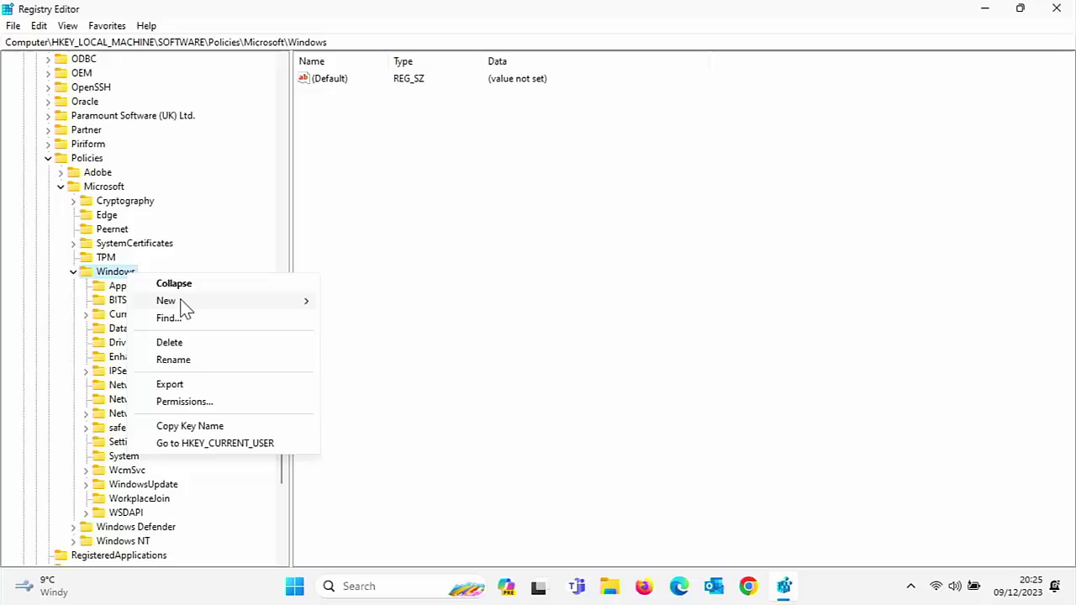
mouse_move(182, 308)
left_click(353, 303)
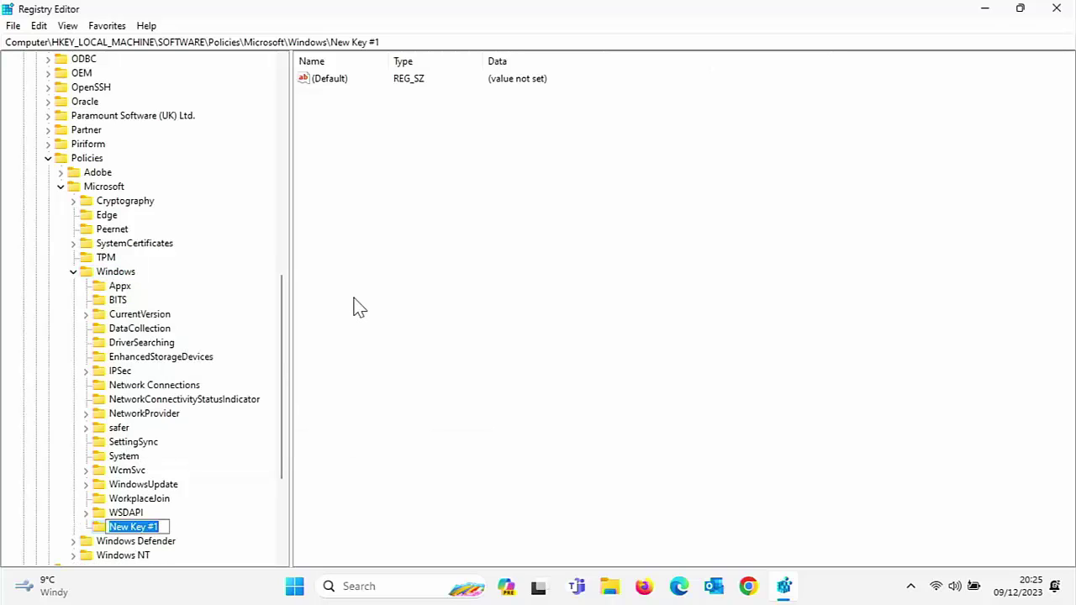
type("WindowsCopilot")
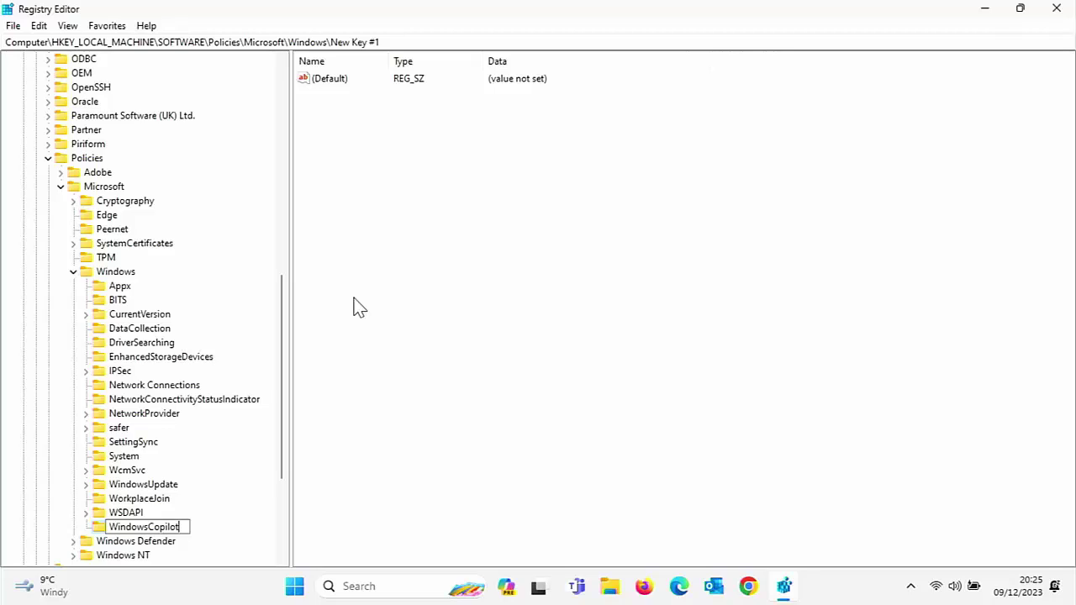
key("Return")
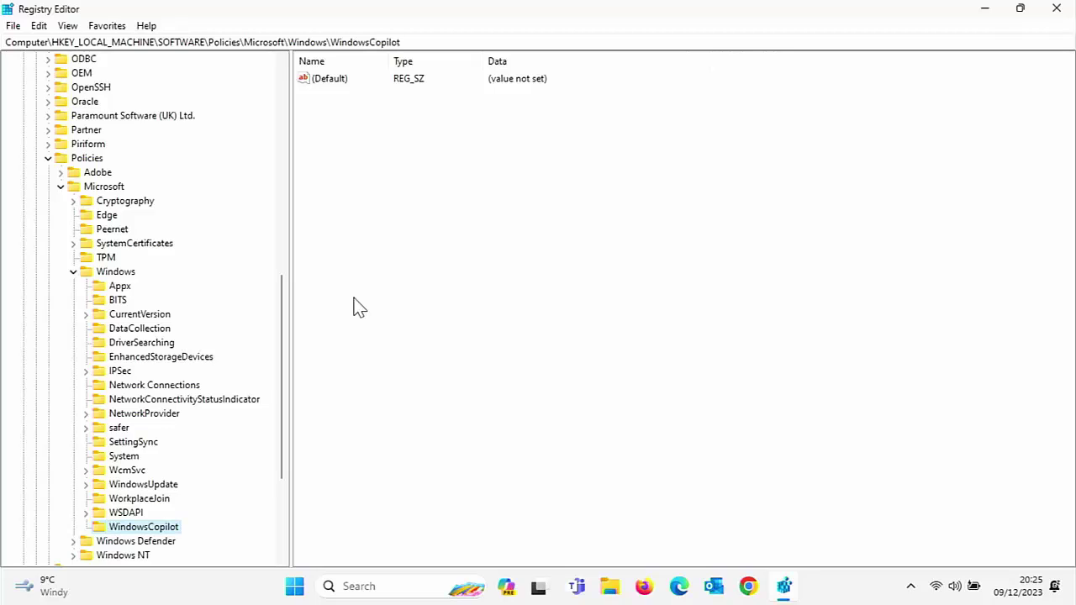
Add a DWORD (32-bit) value named TurnOffWindowsCopilot to the WindowsCopilot key under HKEY_LOCAL_MACHINE.
right_click(150, 528)
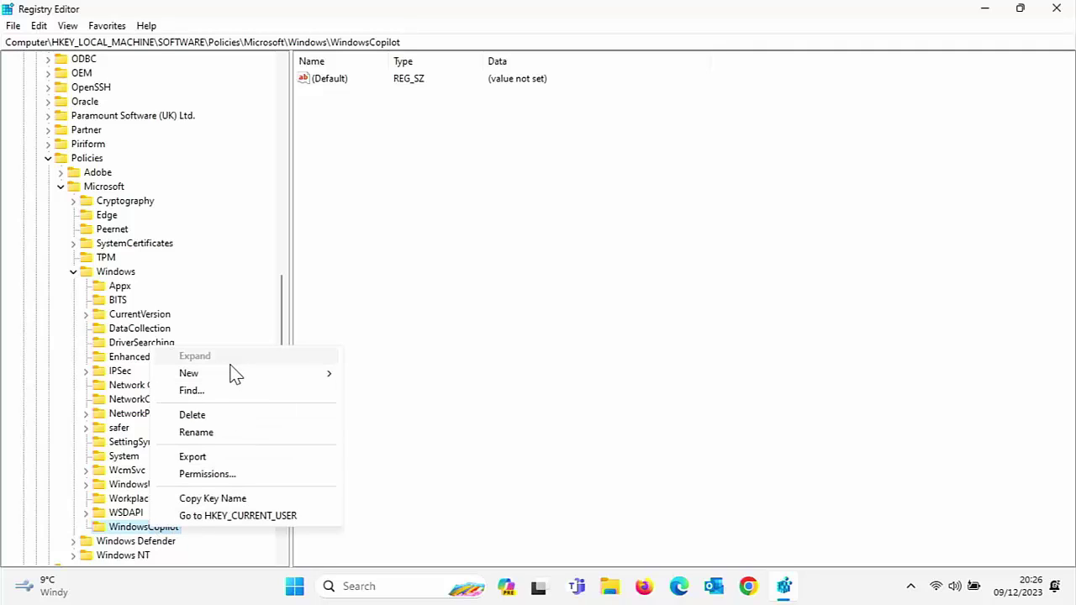
mouse_move(237, 376)
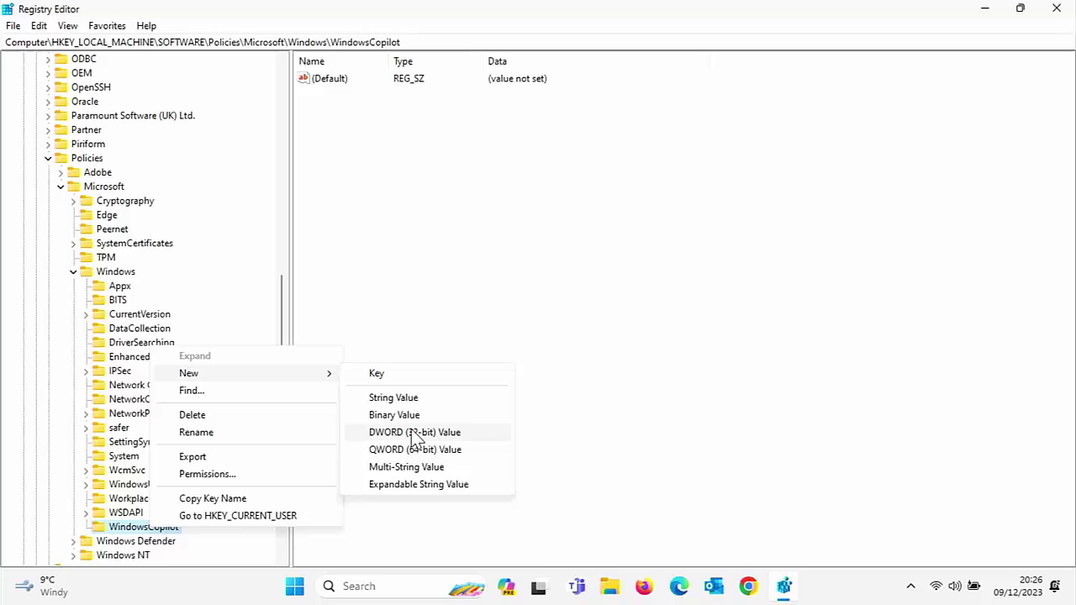
left_click(472, 441)
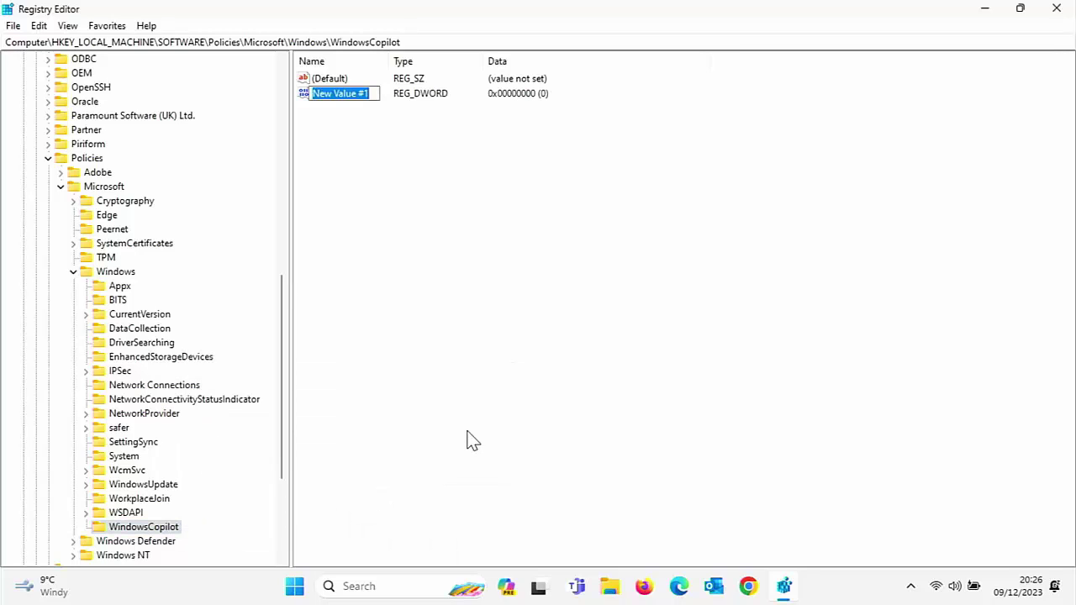
type("Tu")
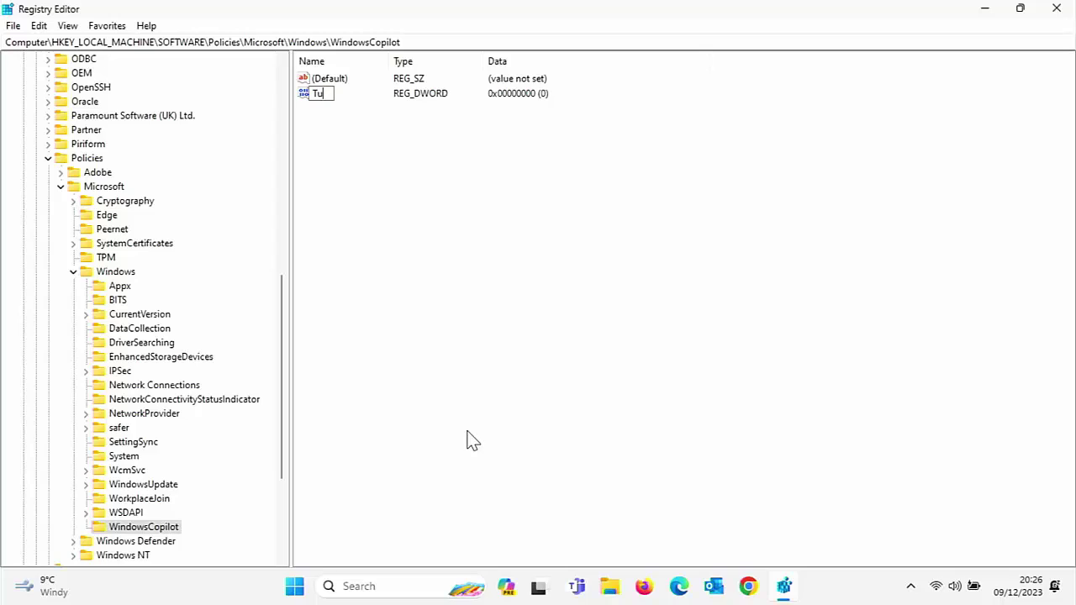
type("rnOffWindowsCopilot")
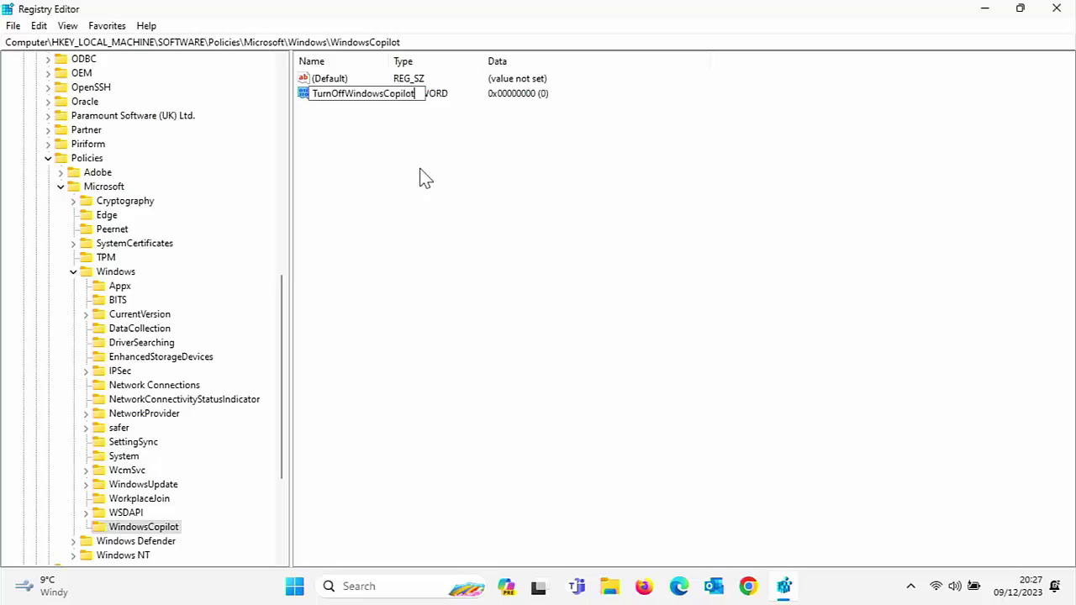
key("Return")
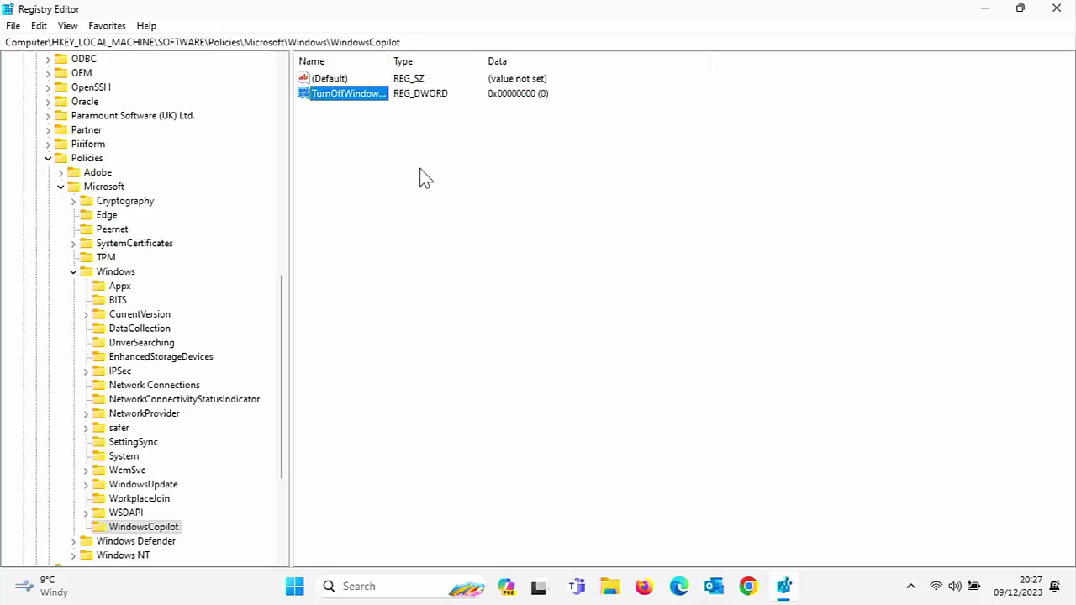
Set the value data of the HKEY_LOCAL_MACHINE TurnOffWindowsCopilot value to 1 with hexadecimal base, and close the Registry Editor.
double_click(349, 97)
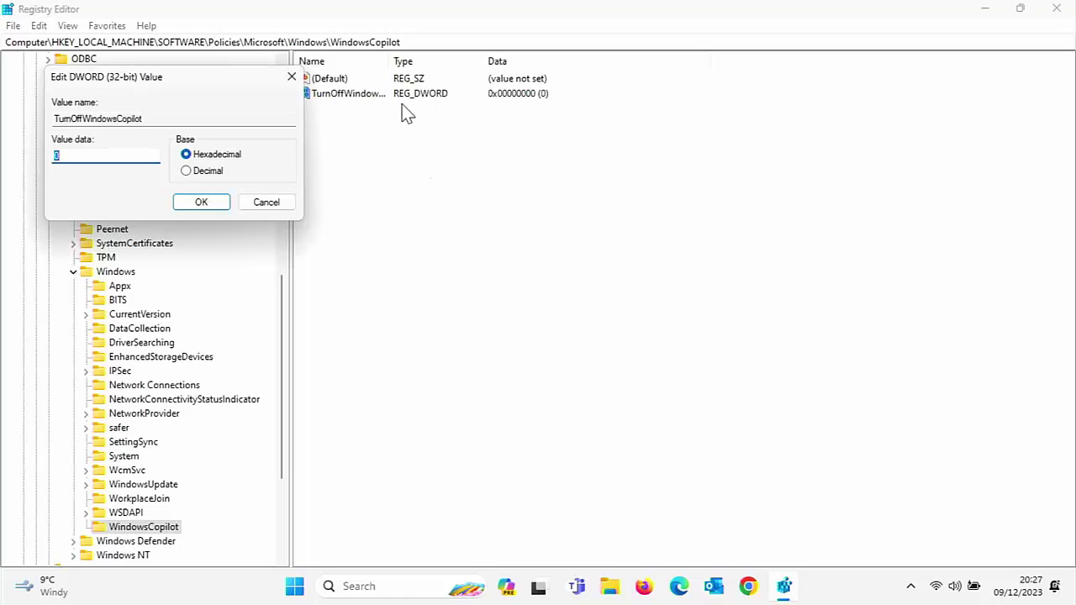
type("1")
left_click(187, 160)
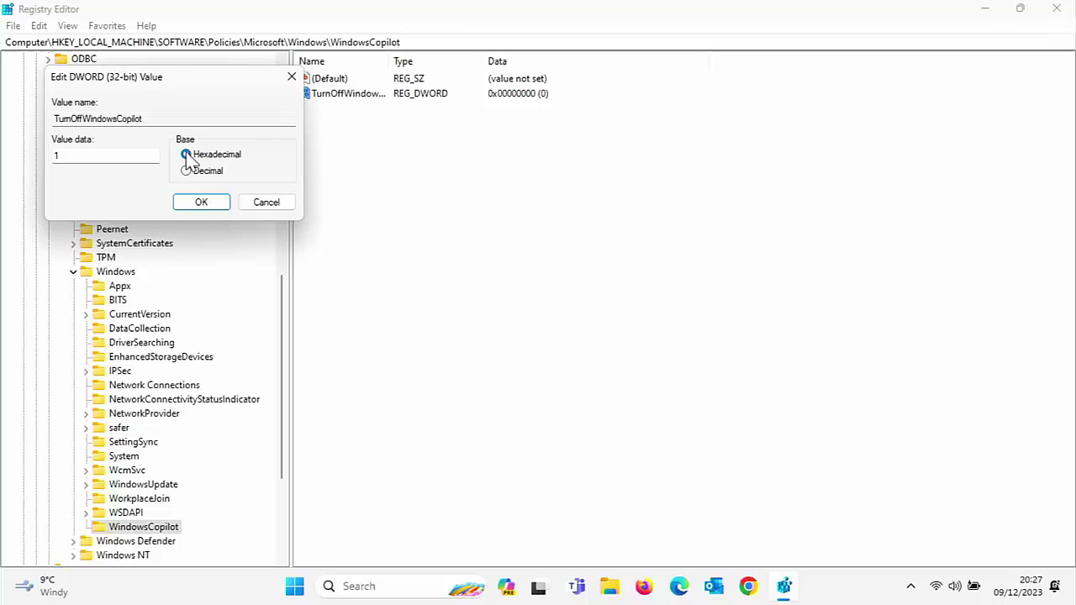
left_click(209, 205)
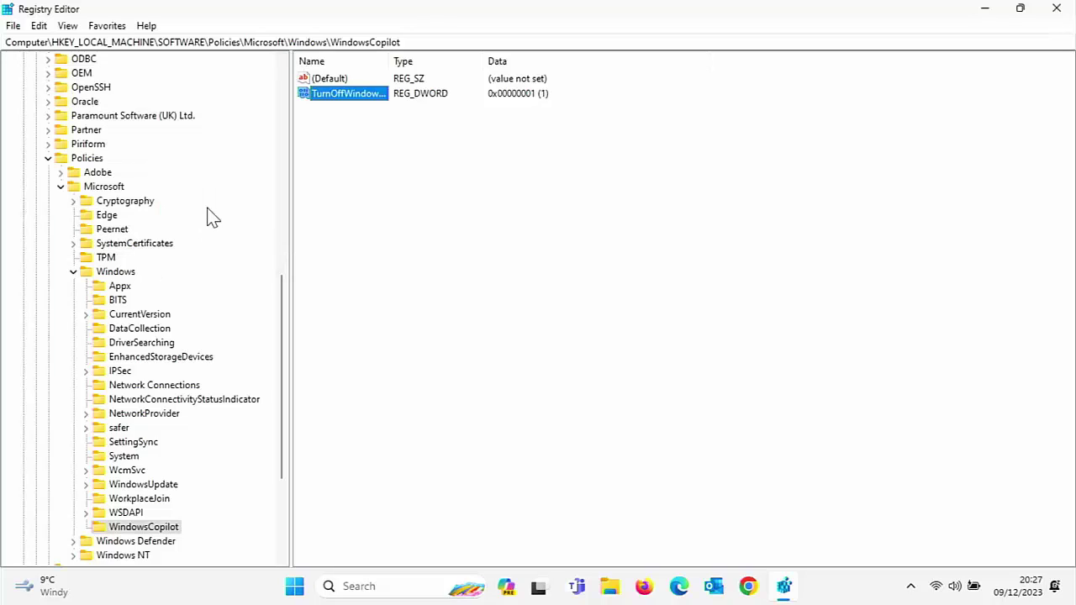
left_click(1054, 10)
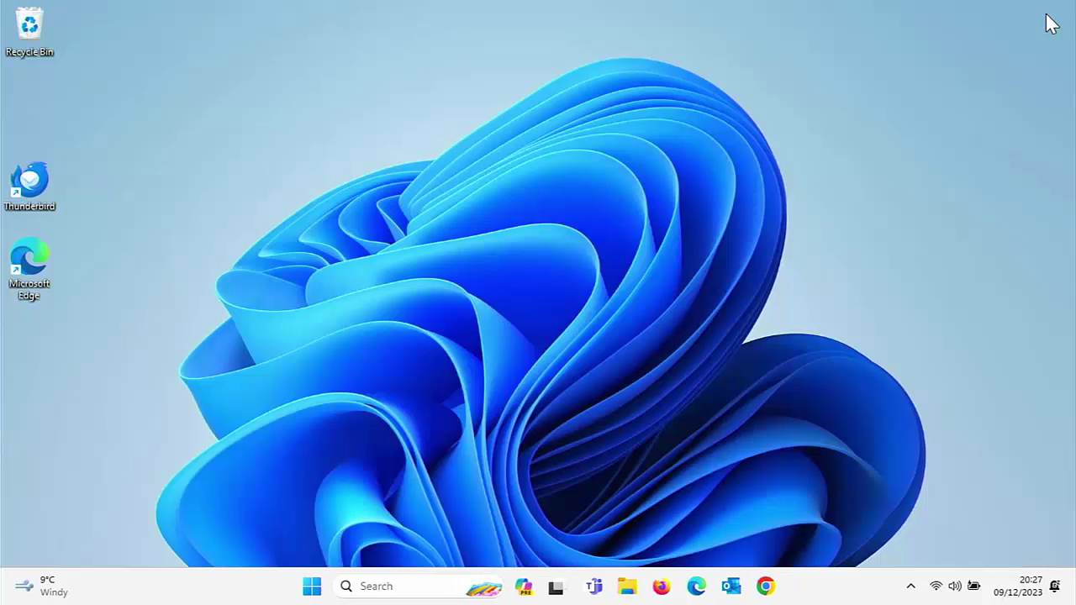
Sign out of the Windows user account and sign back in.
left_click(312, 589)
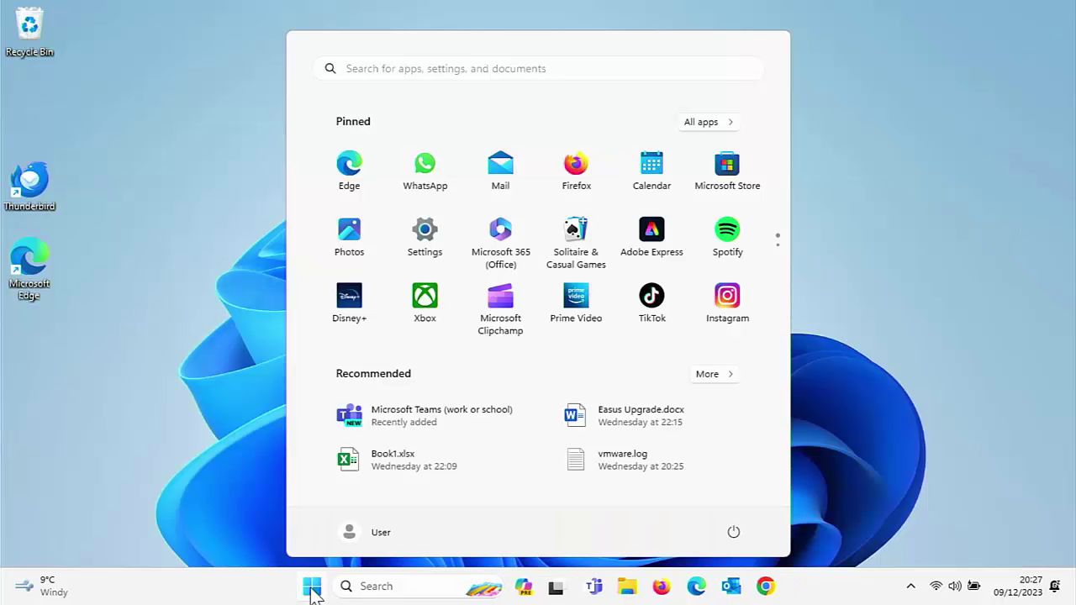
left_click(356, 529)
left_click(341, 461)
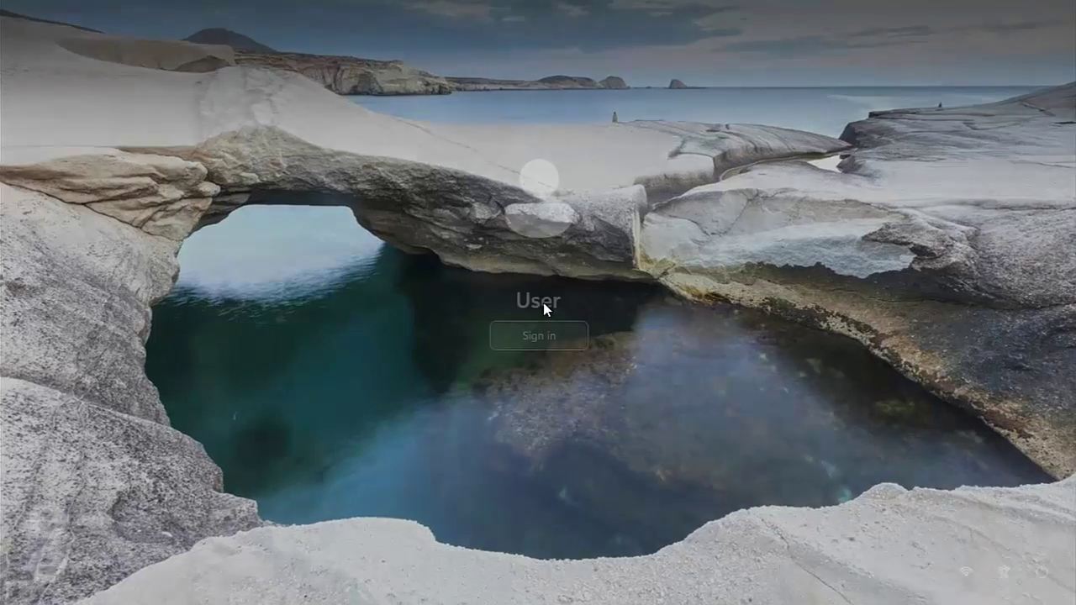
left_click(551, 333)
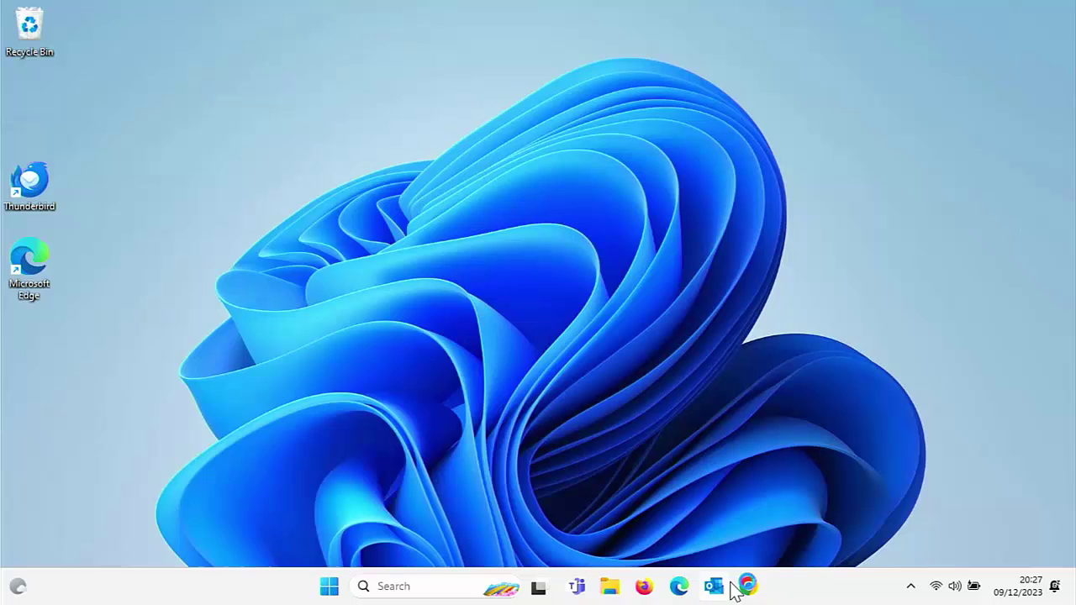
Open the taskbar settings in the Settings app.
right_click(794, 592)
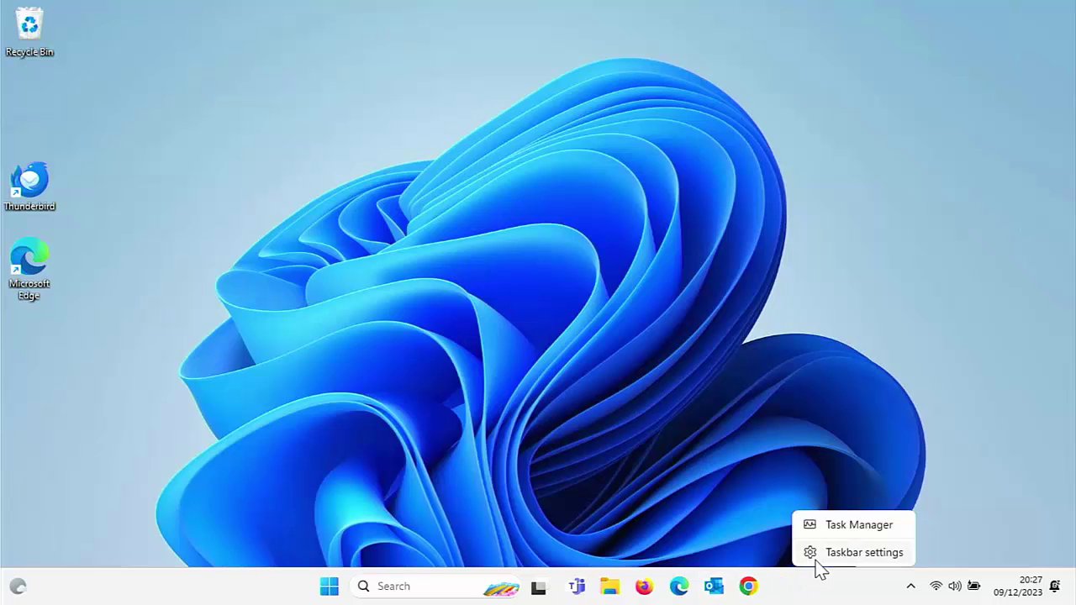
left_click(820, 555)
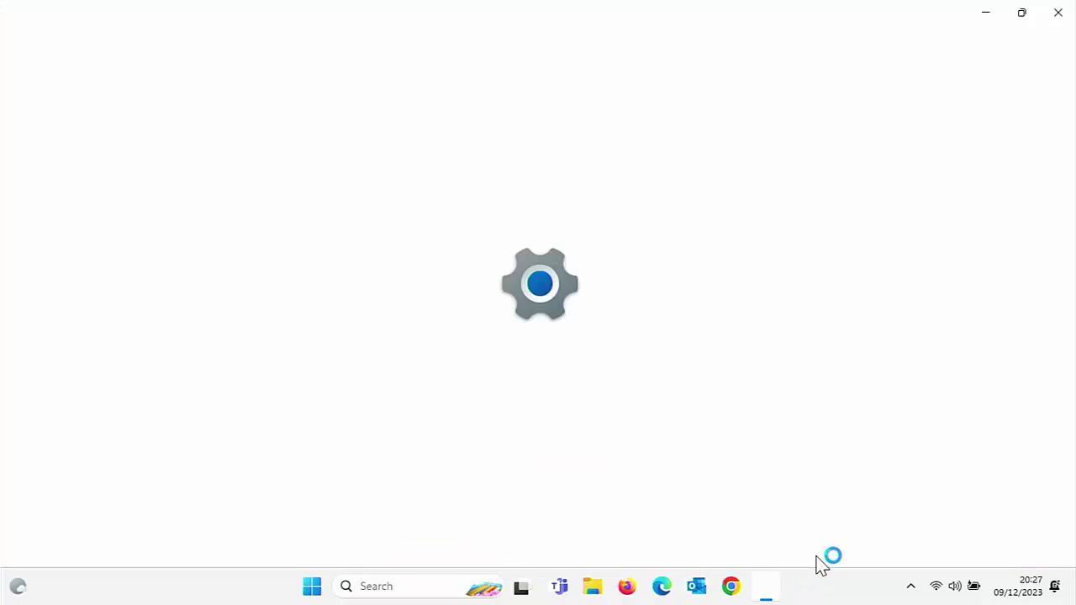